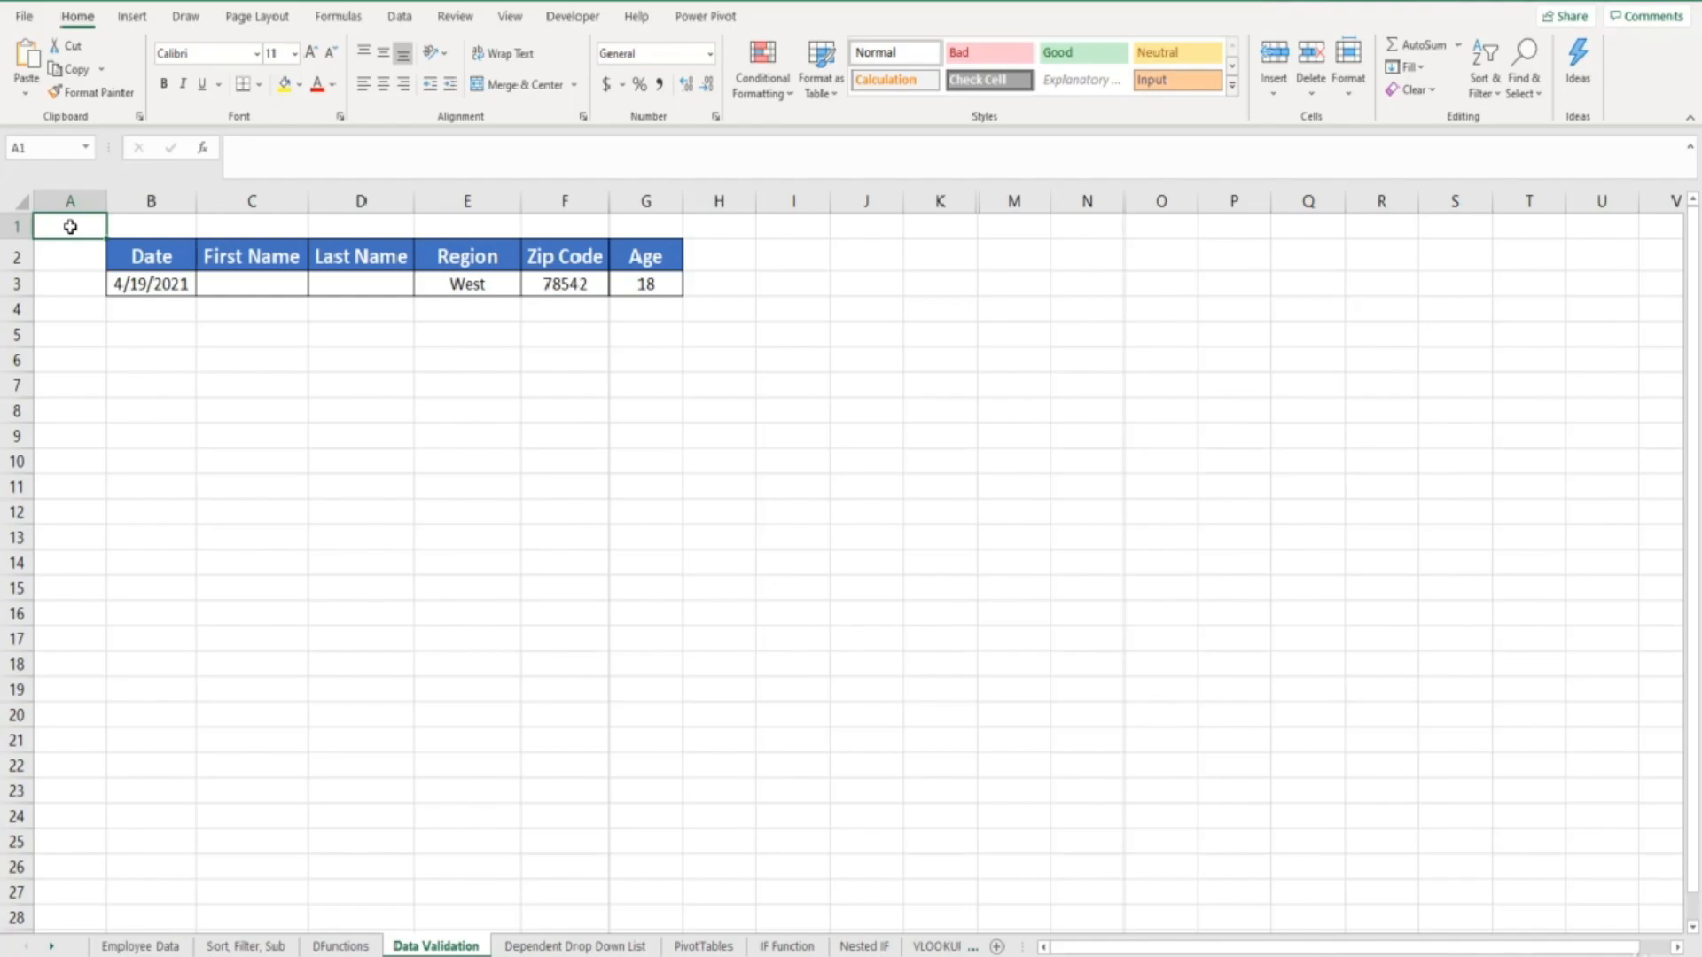
Try to enter the date 3/8/19 in cell B3 under Date and cancel the entry
left_click(134, 283)
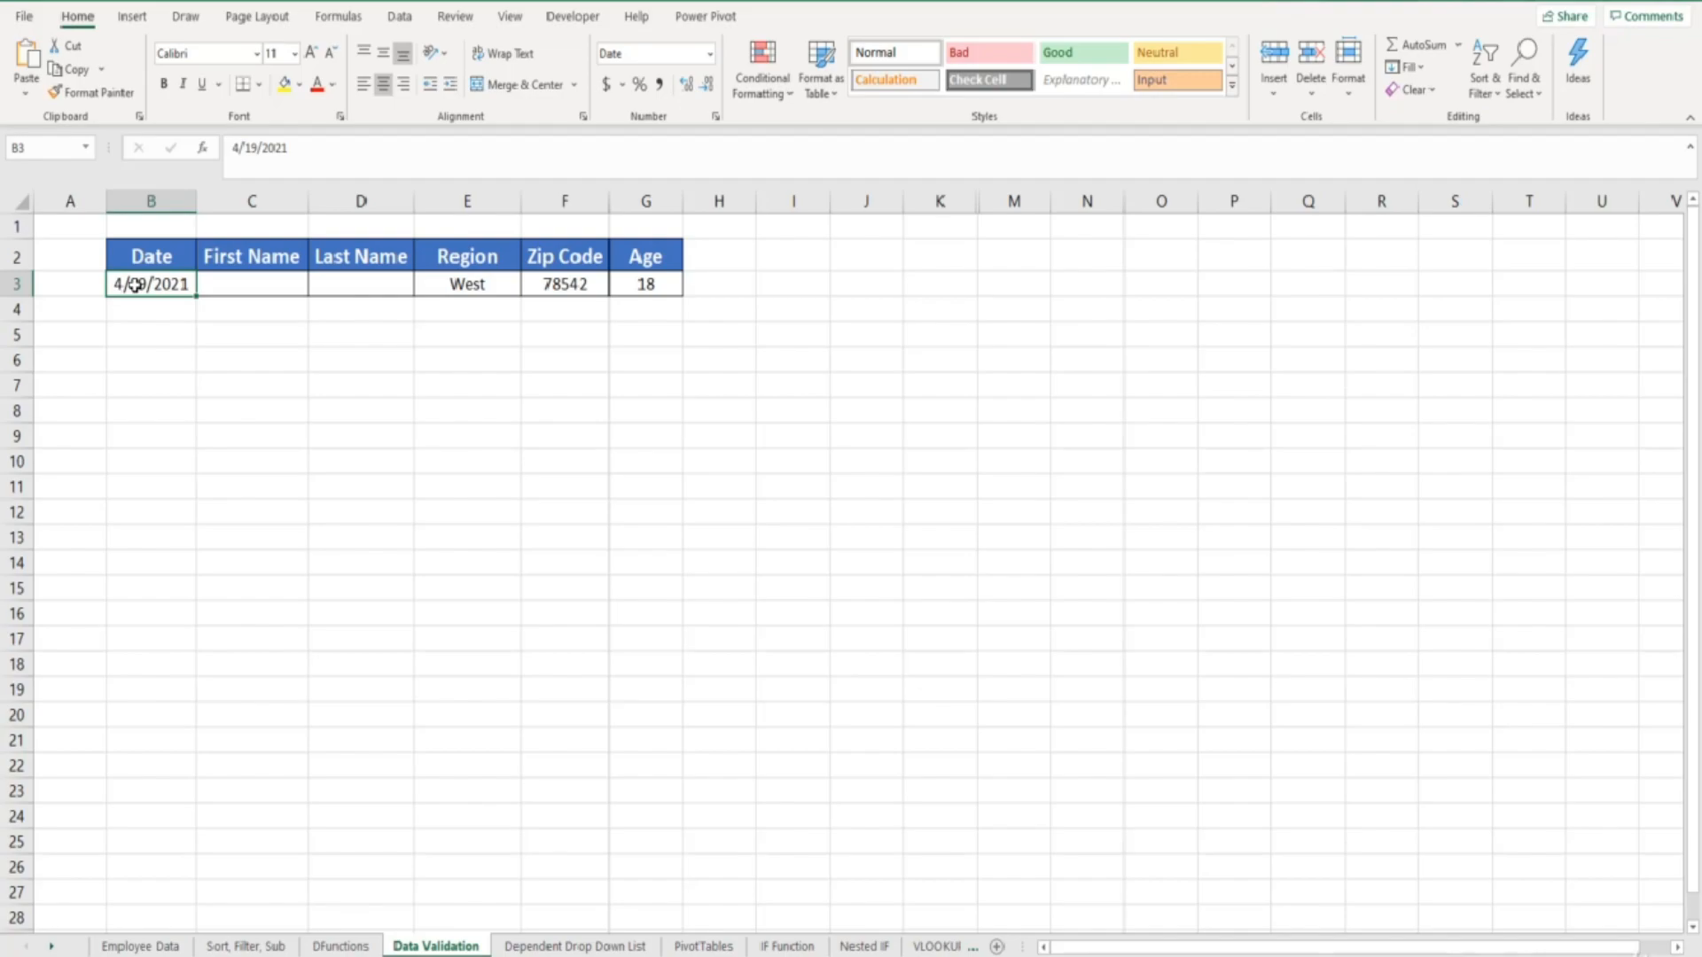
type("3/8/19")
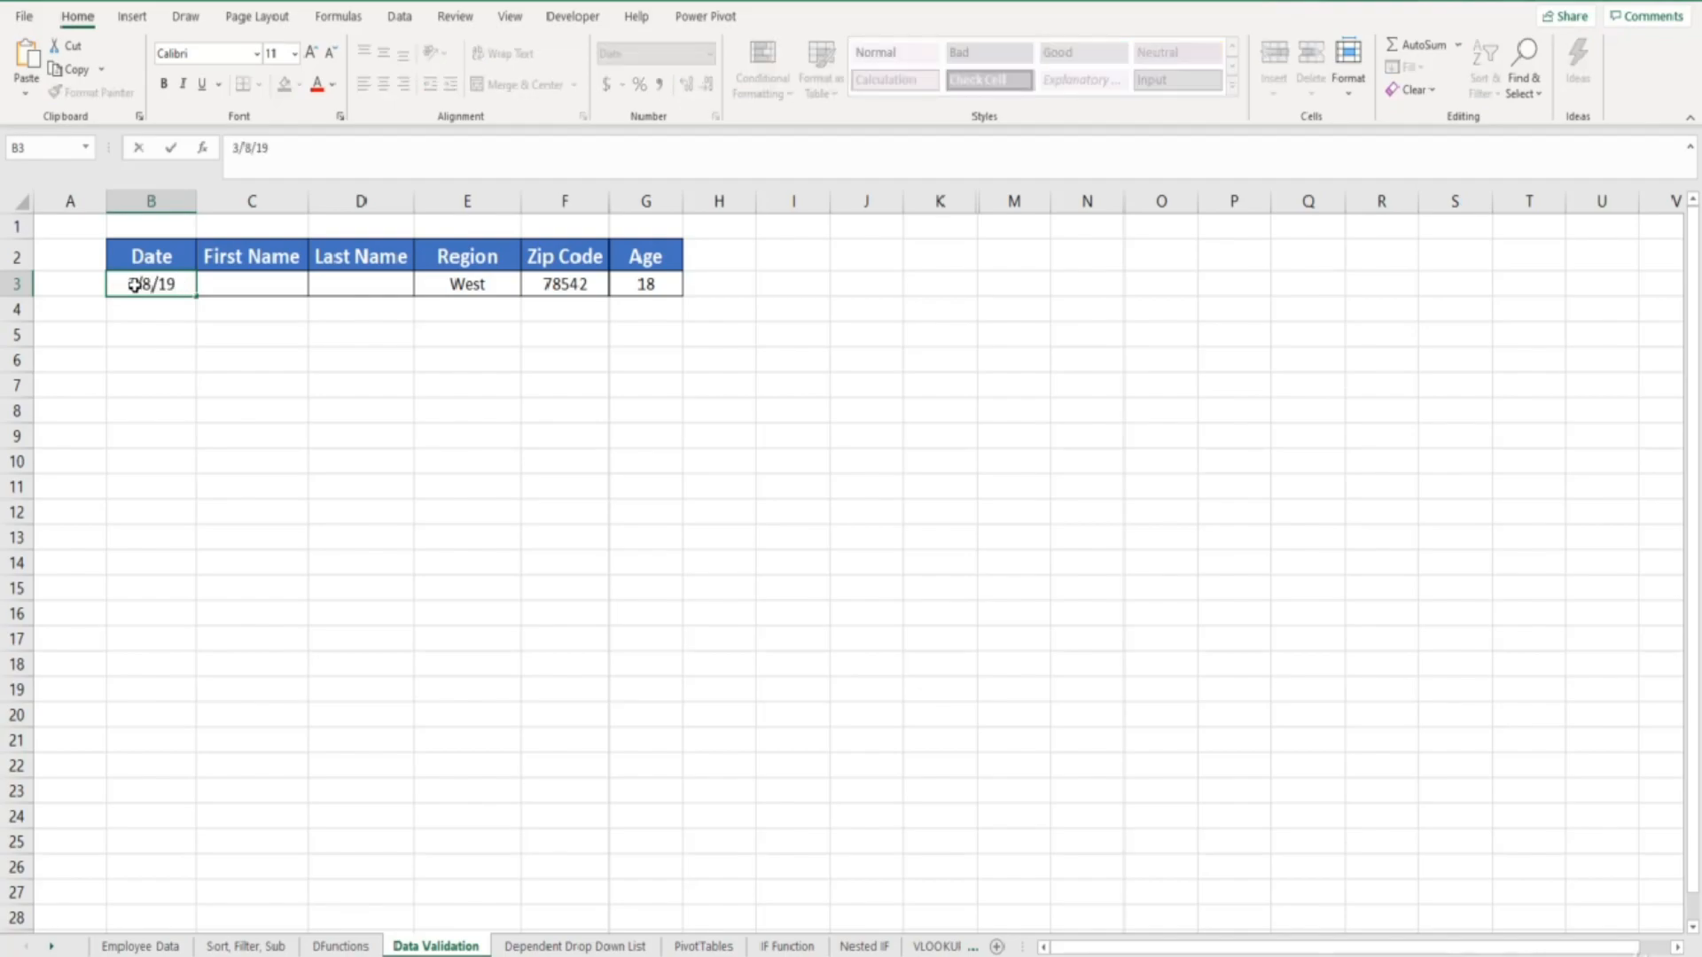
key("Return")
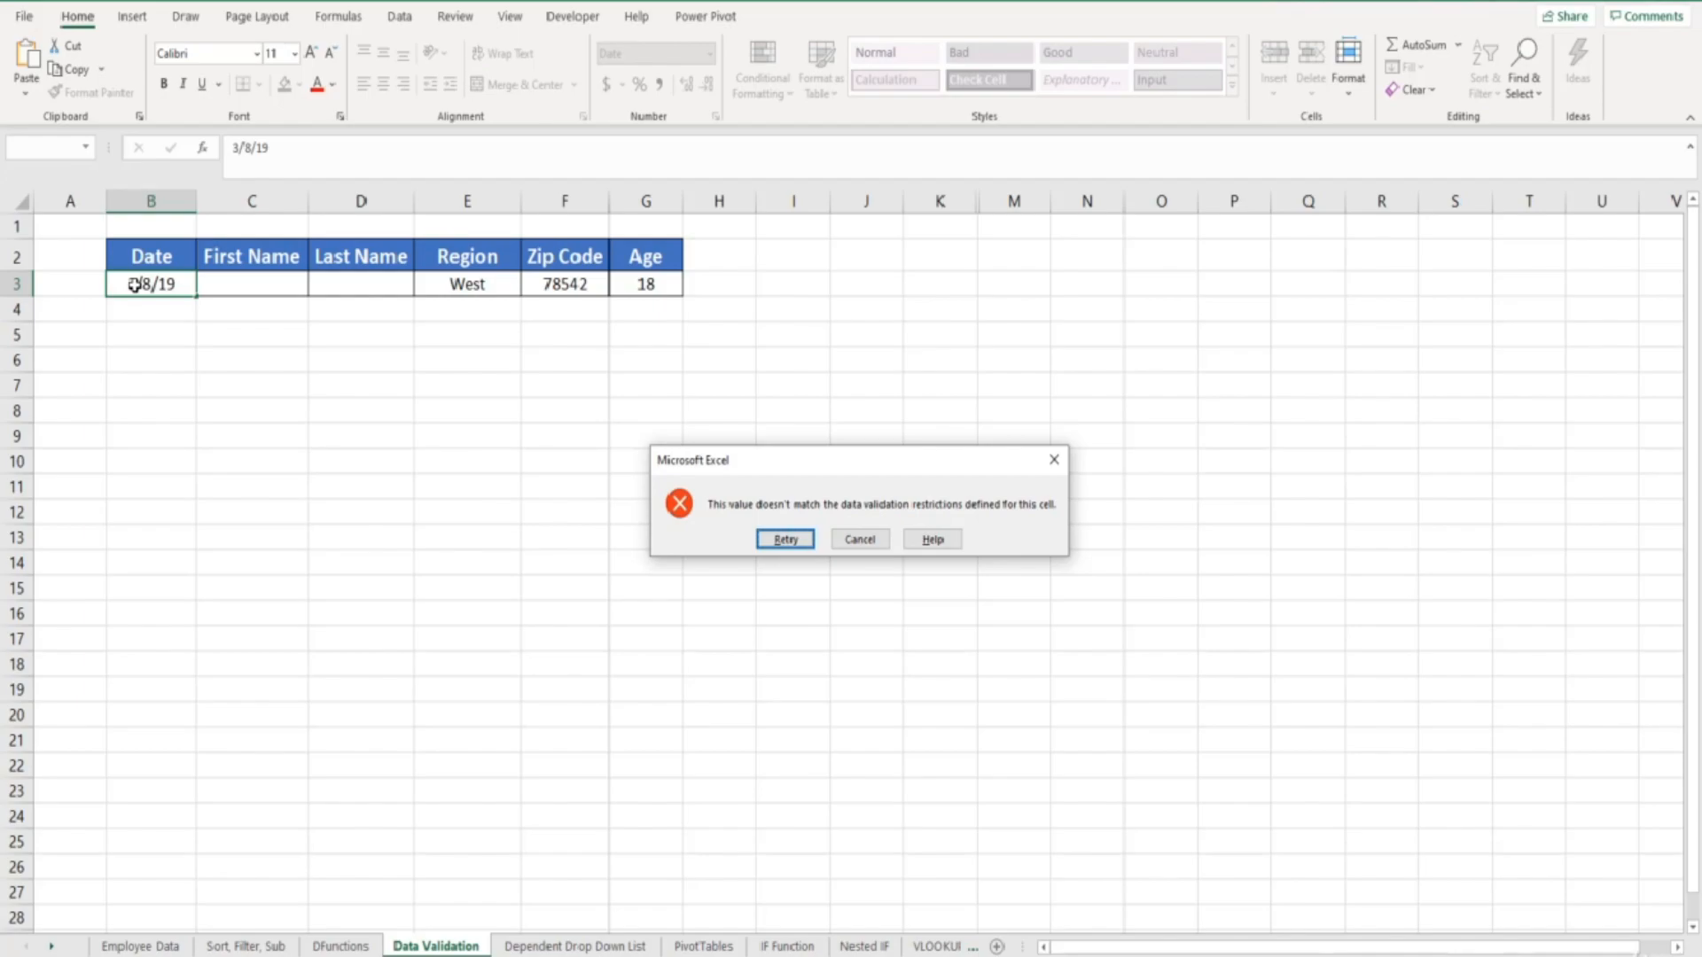
left_click(856, 542)
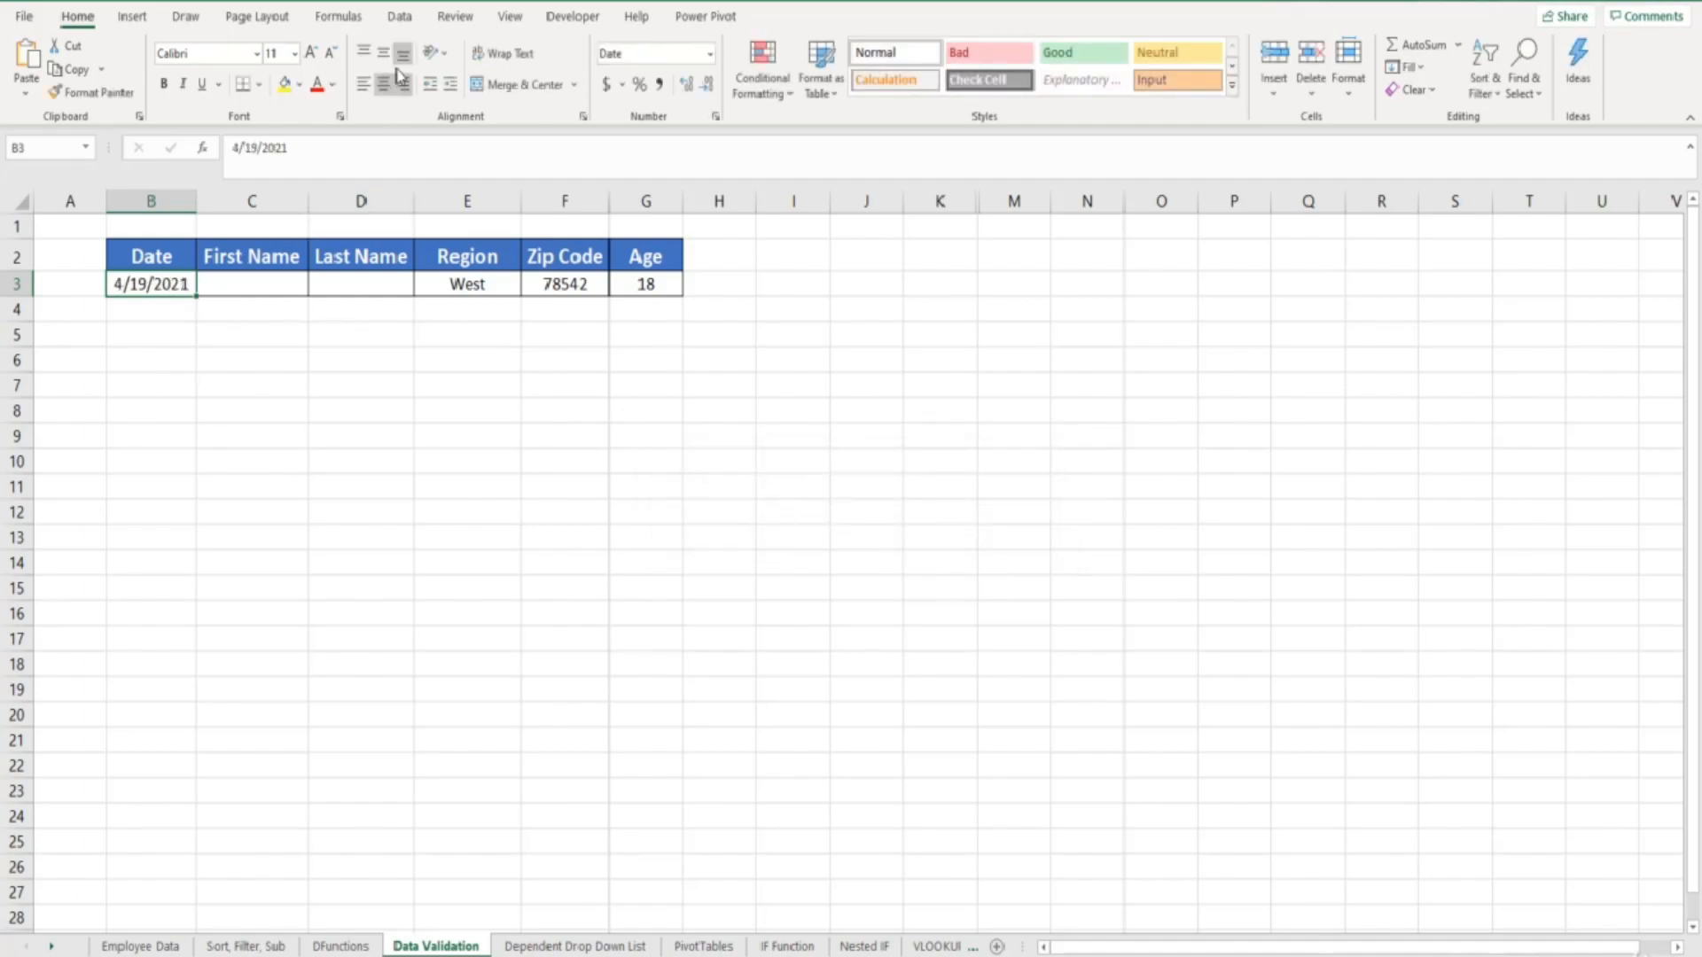
Add a data validation input message to cell B3 with title "Date" and text "Please enter date in mm/dd/yyyy format."
left_click(402, 20)
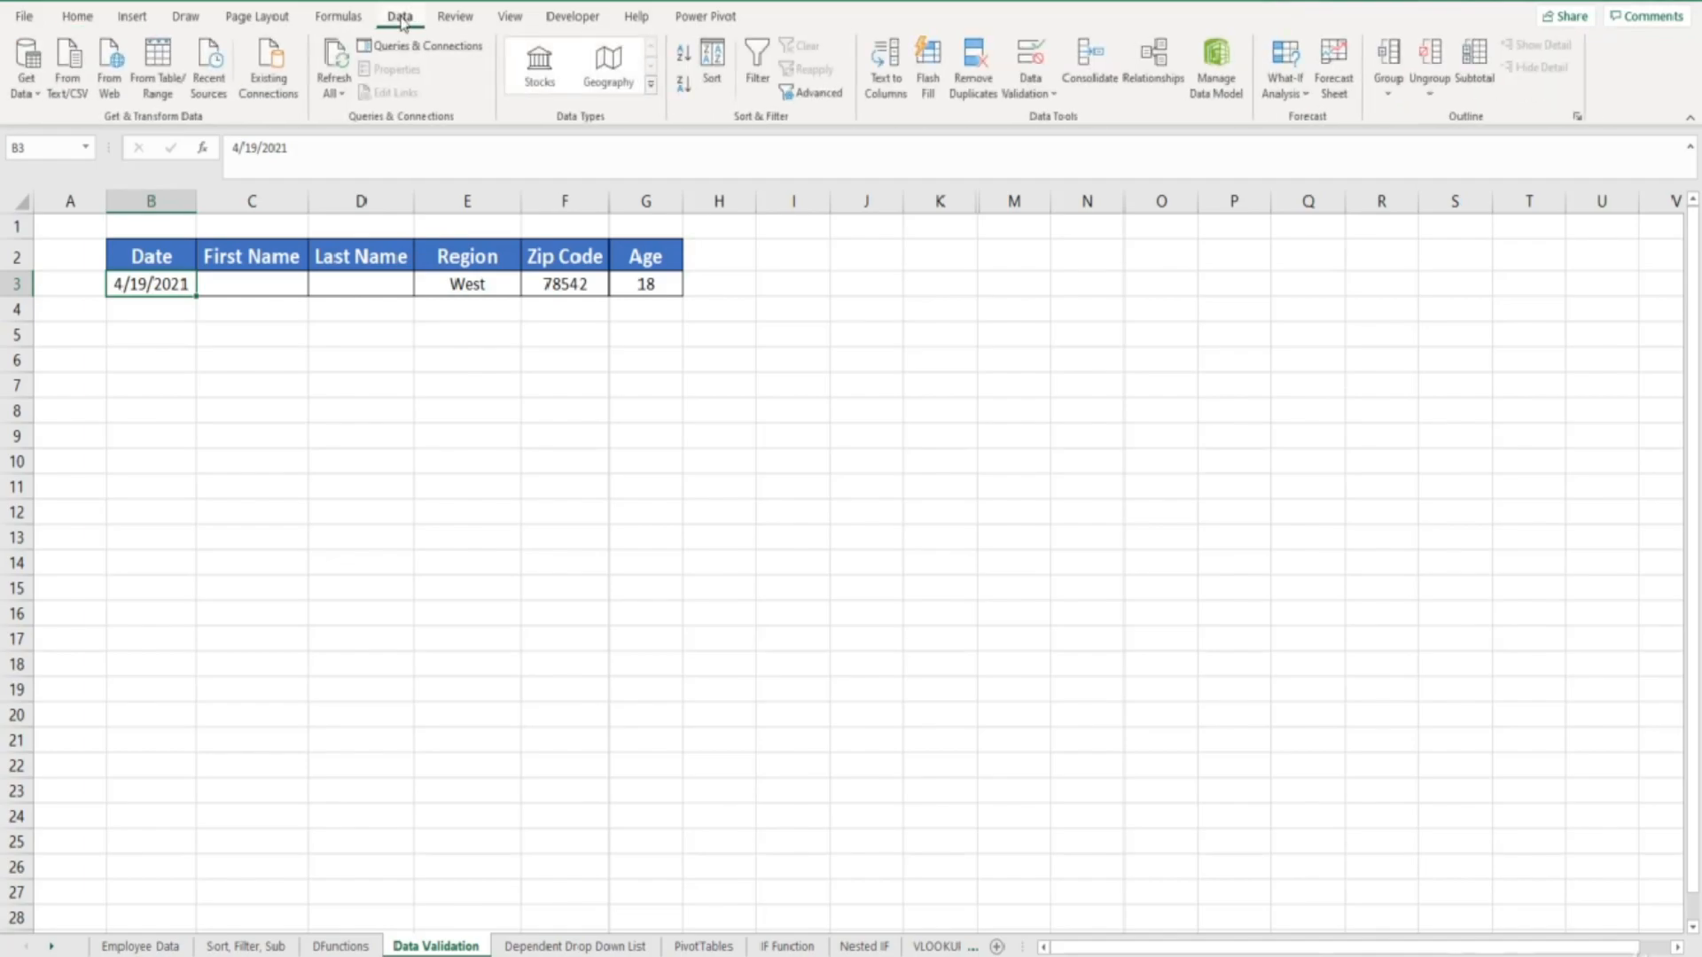
left_click(1030, 57)
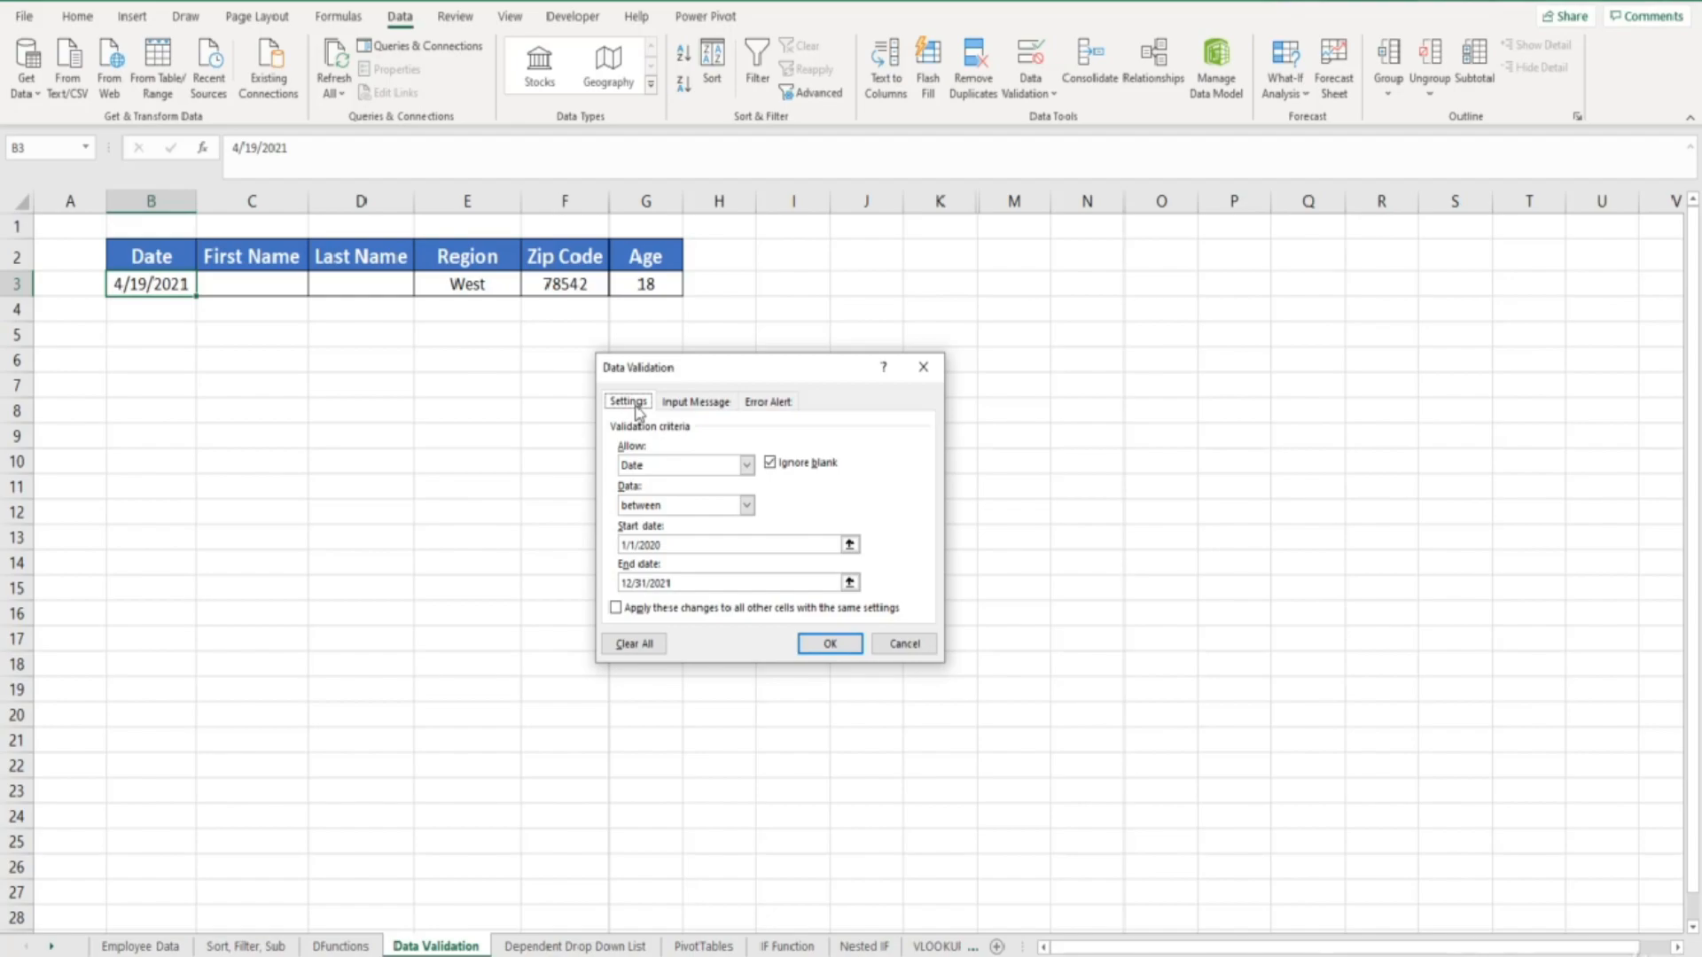
left_click(670, 406)
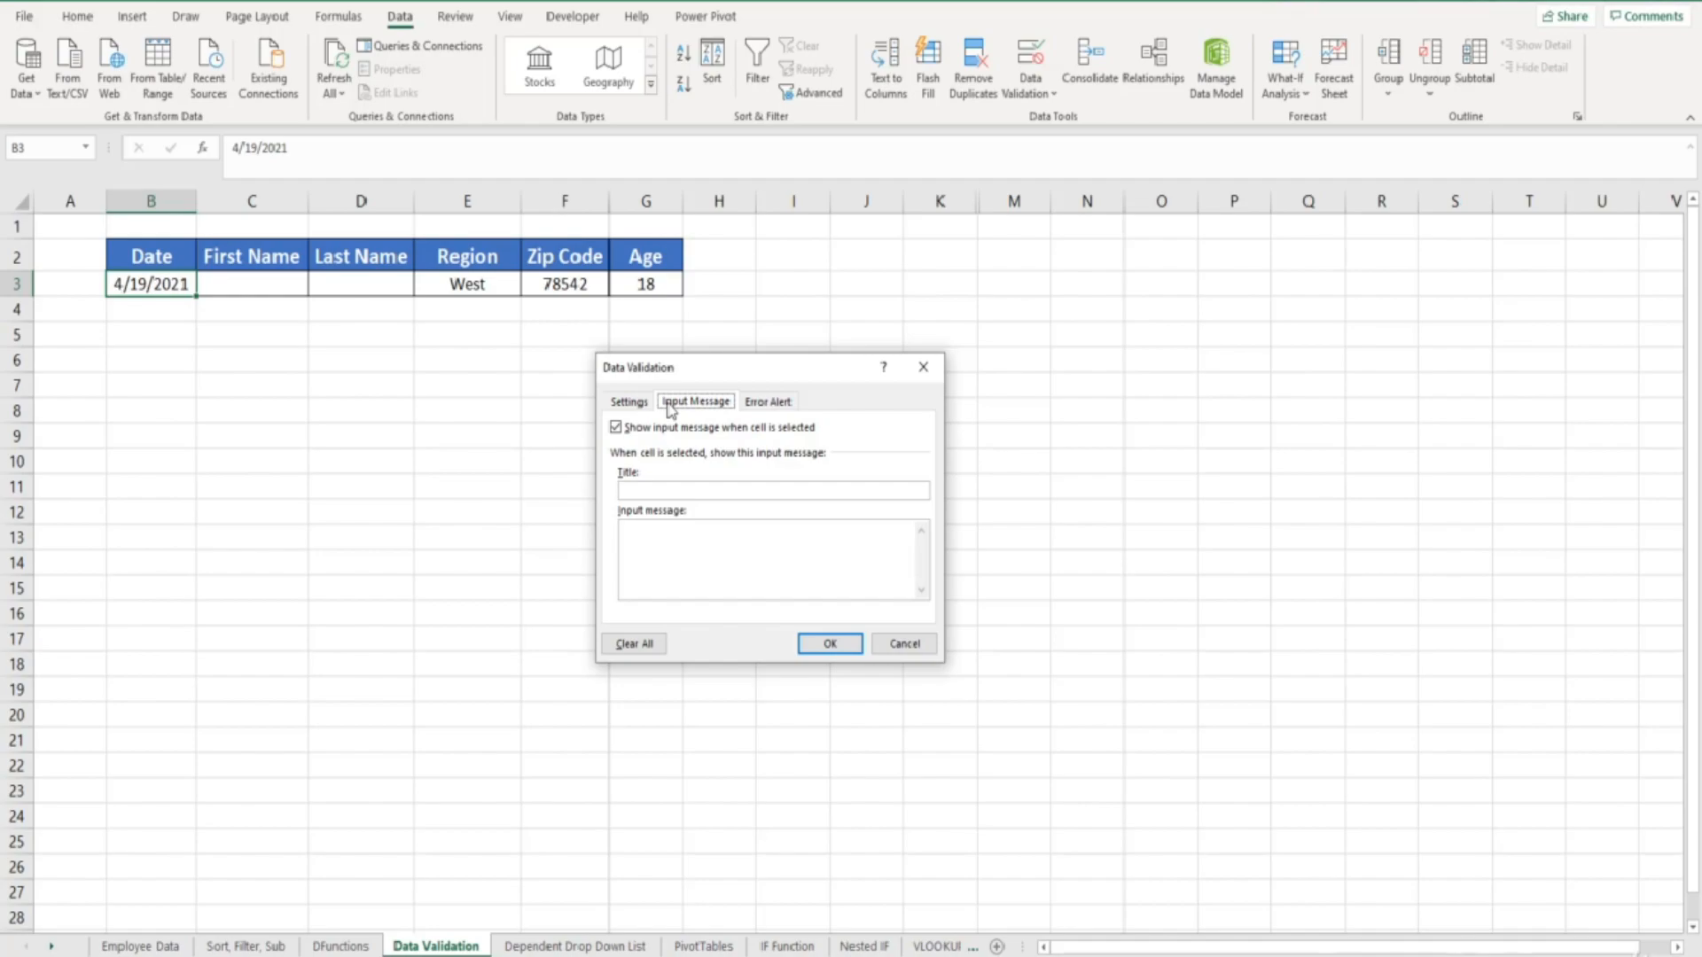
left_click(669, 491)
type("Date")
type("Please E")
type("nter")
type(" date in")
type(" mm")
type("/")
type("d")
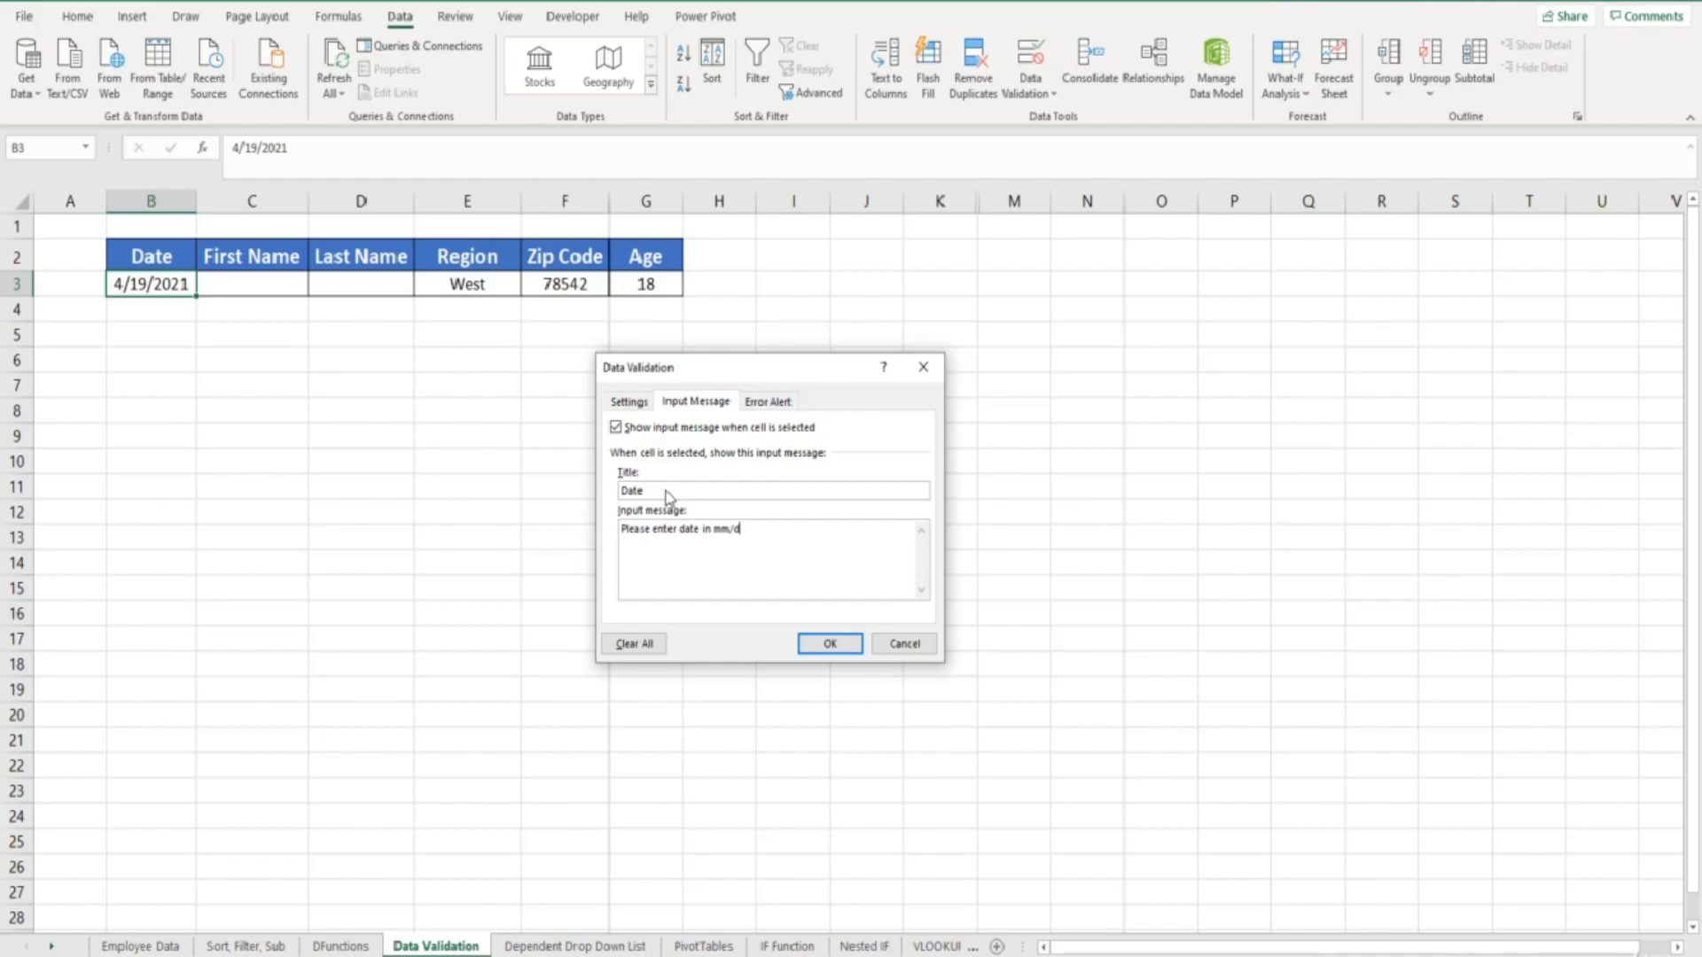
type("d/yyyy format.")
left_click(826, 643)
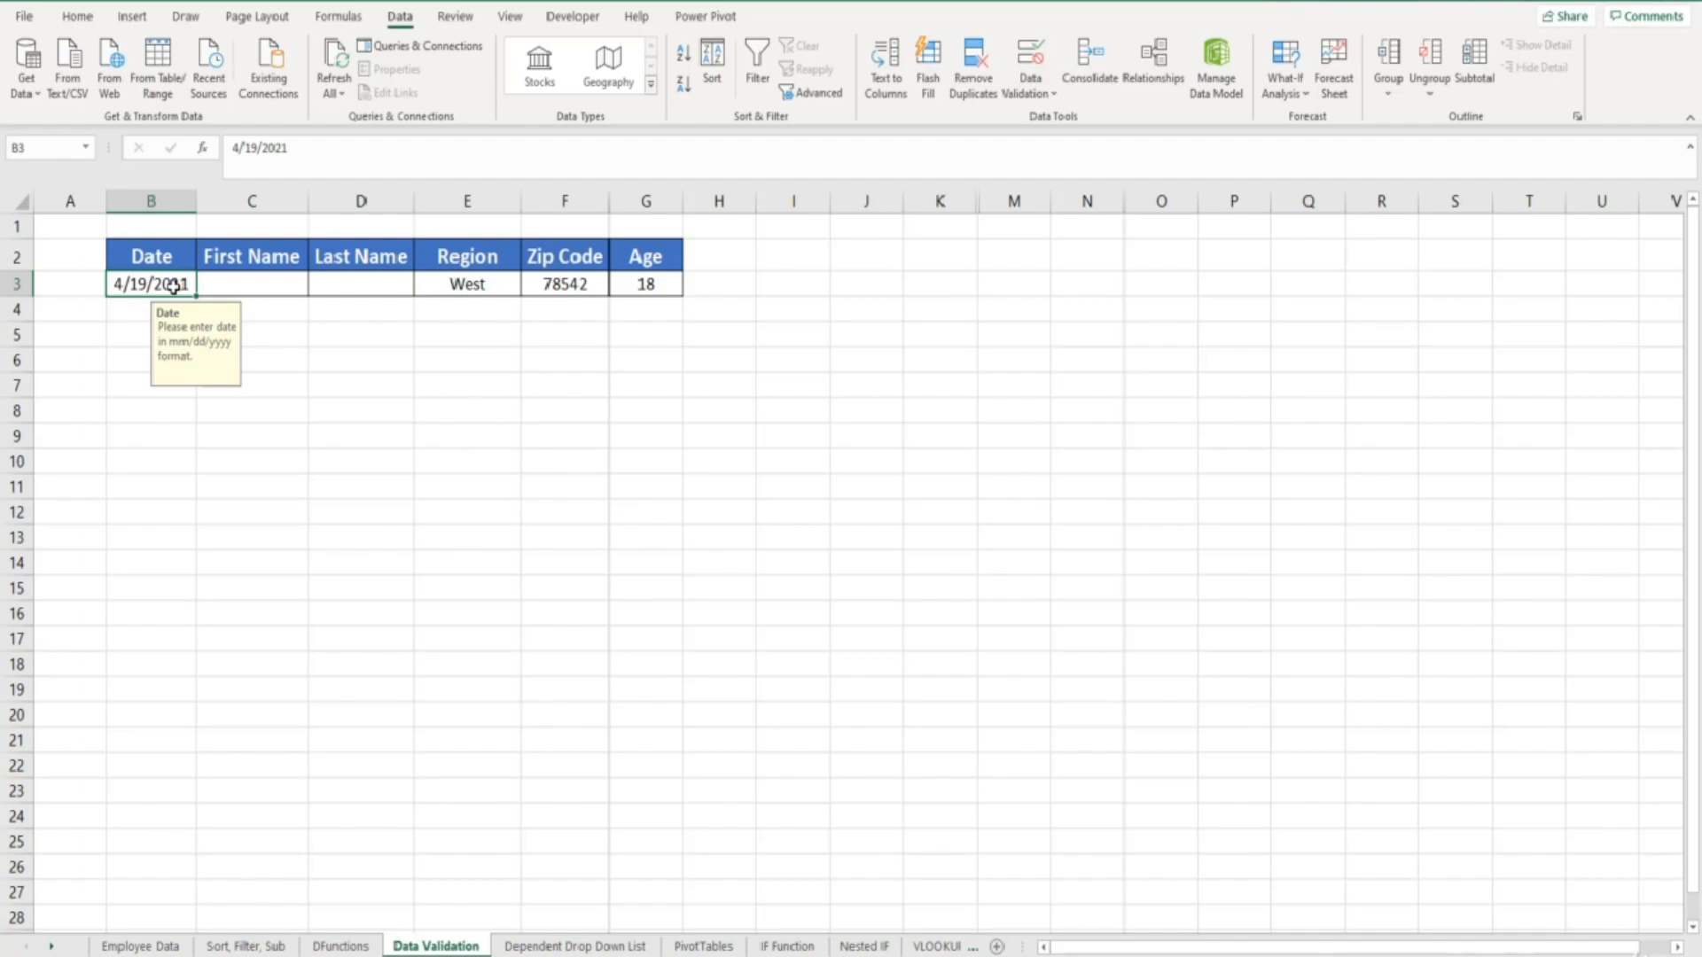
left_click(222, 284)
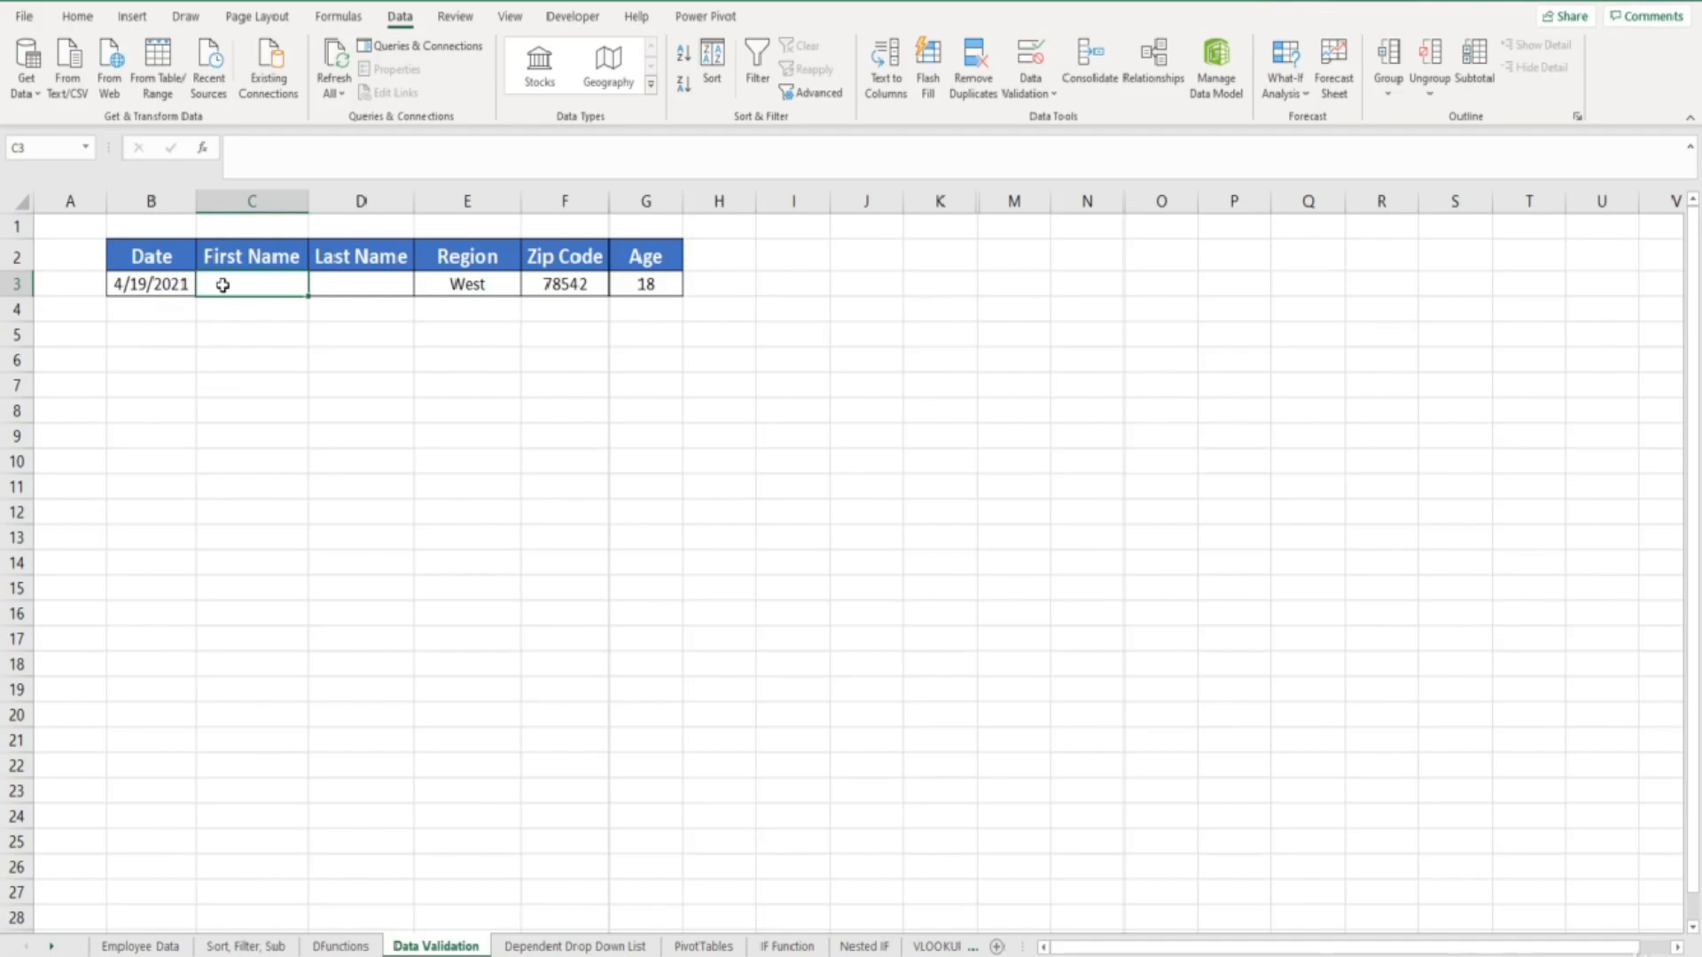
Add a validation error alert to date cell B3 with title "Date" and message "Please enter a date between 1/1/2020-12/31/2021."
left_click(173, 284)
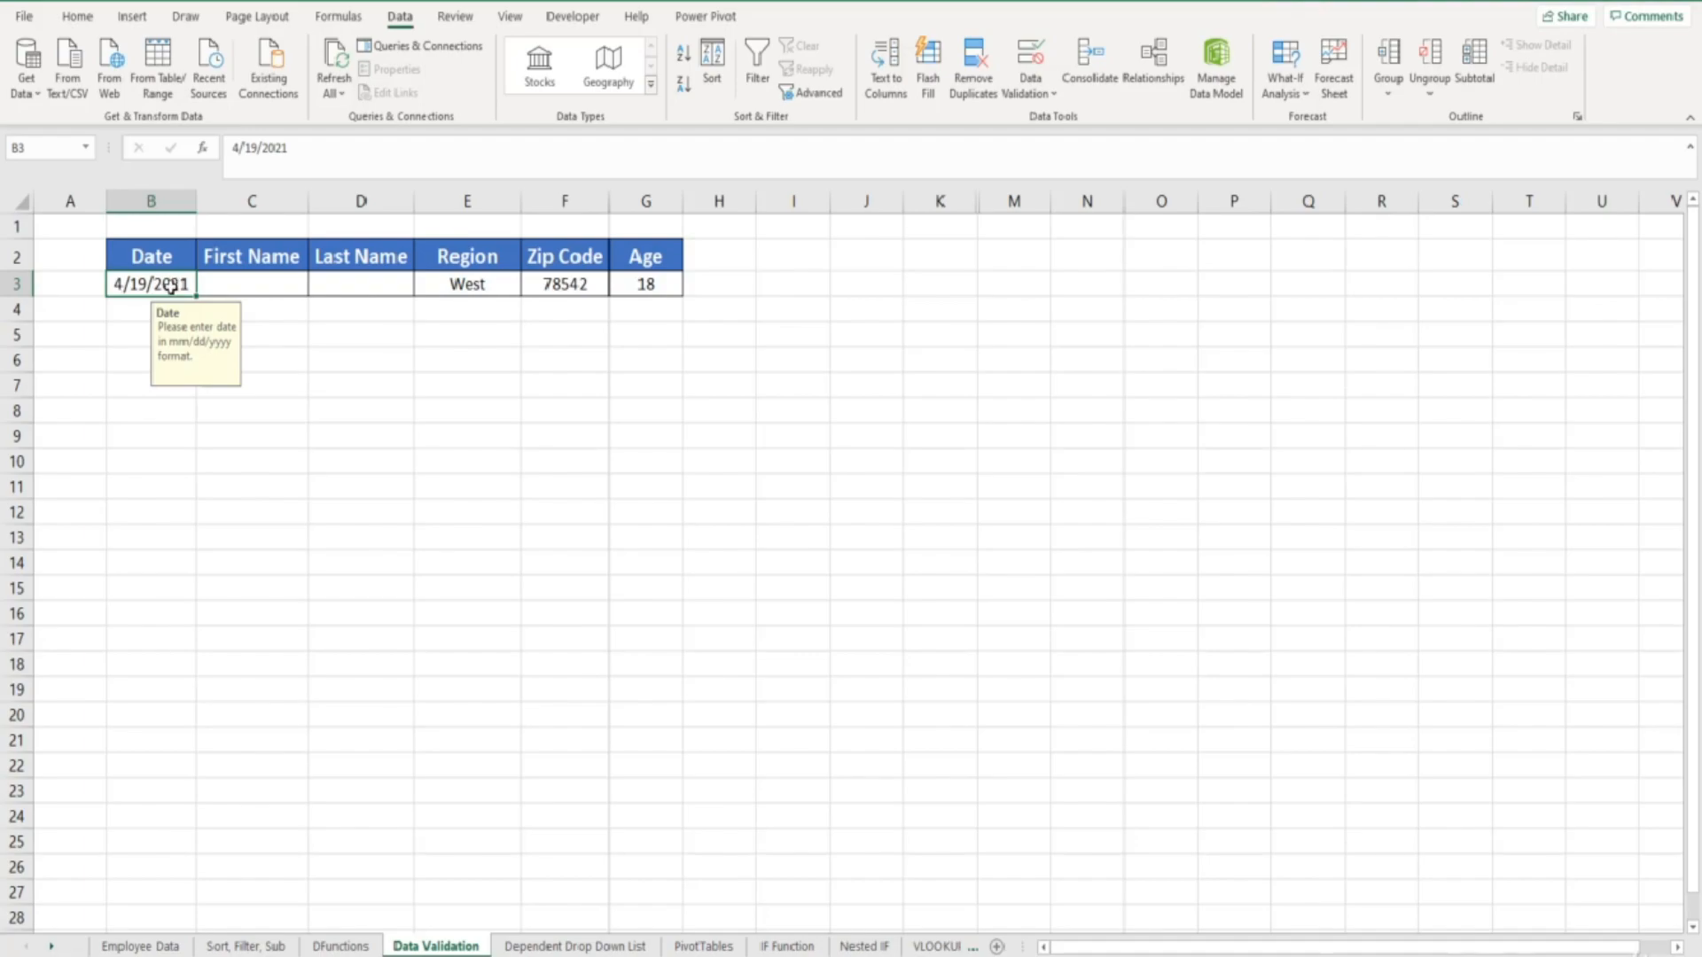
left_click(1030, 58)
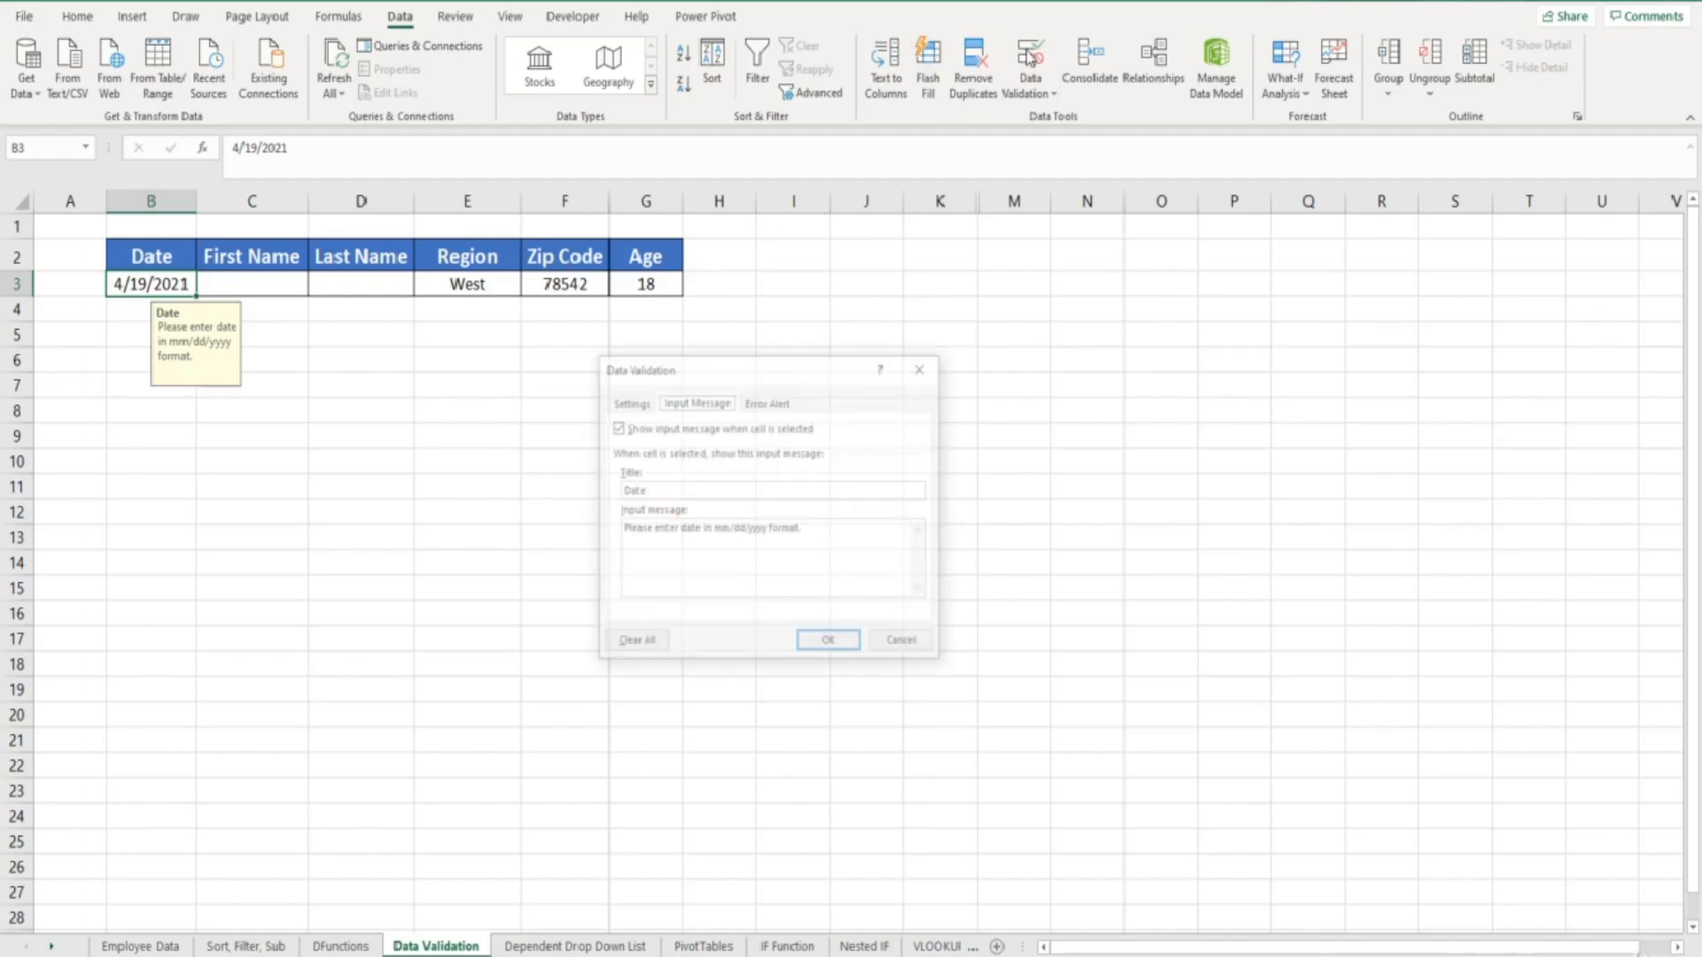
left_click(784, 405)
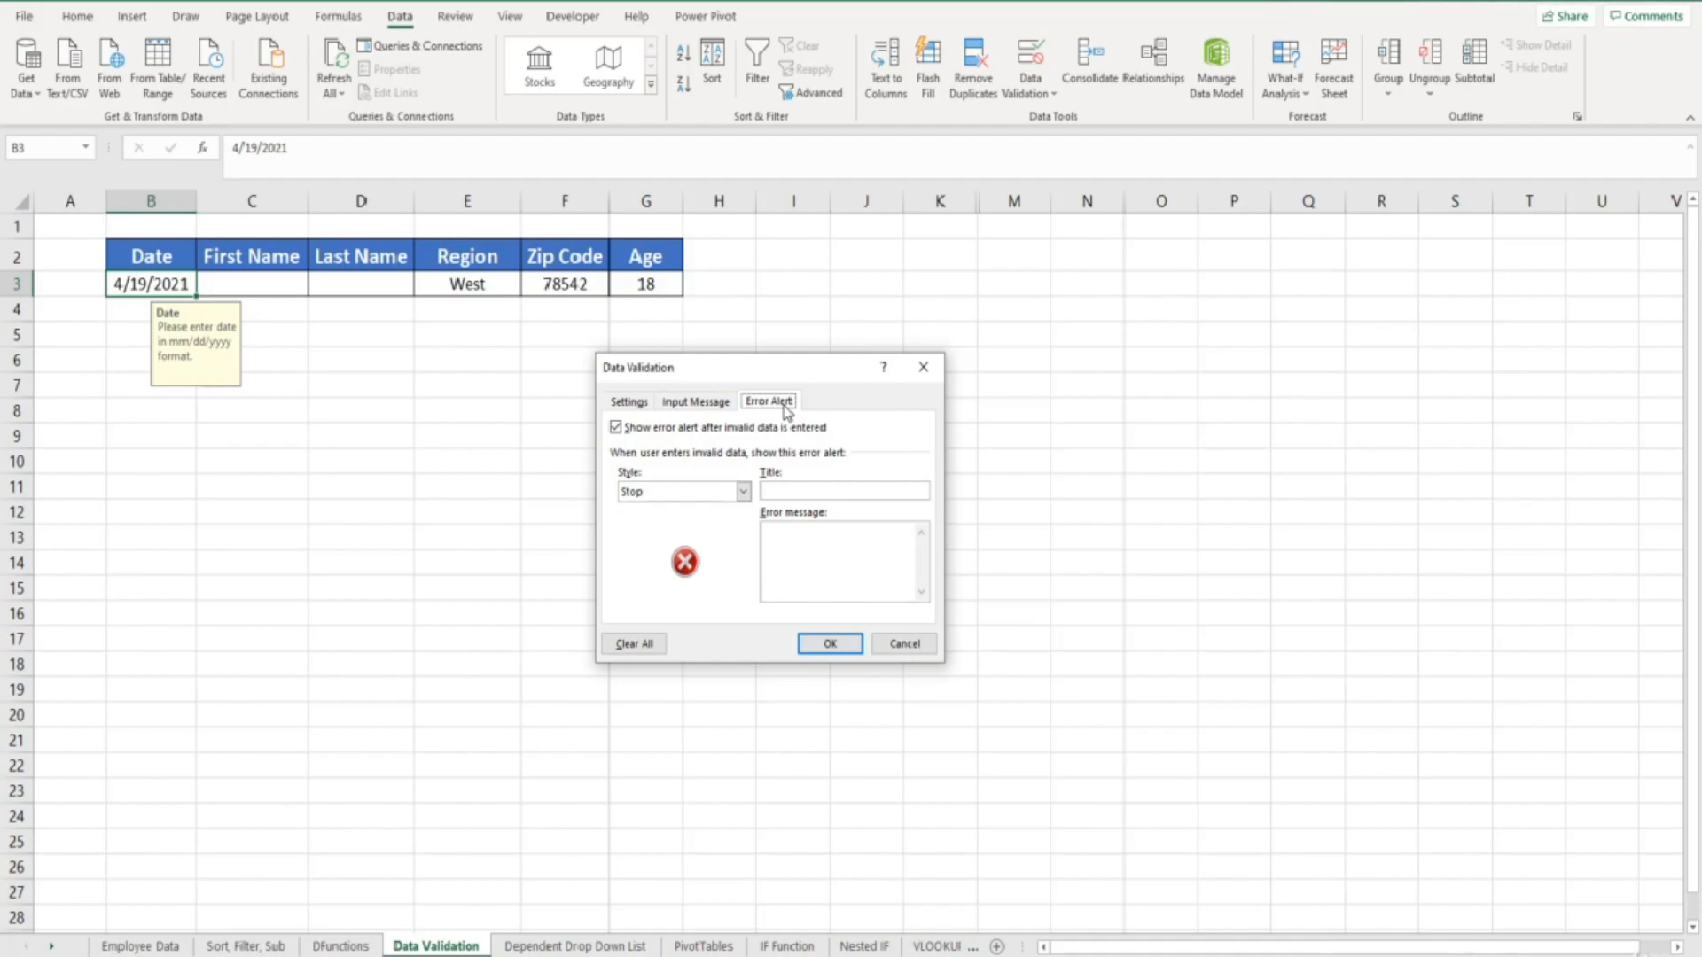
left_click(789, 489)
type("Date")
type("Please ent")
type("er a date ")
type("between ")
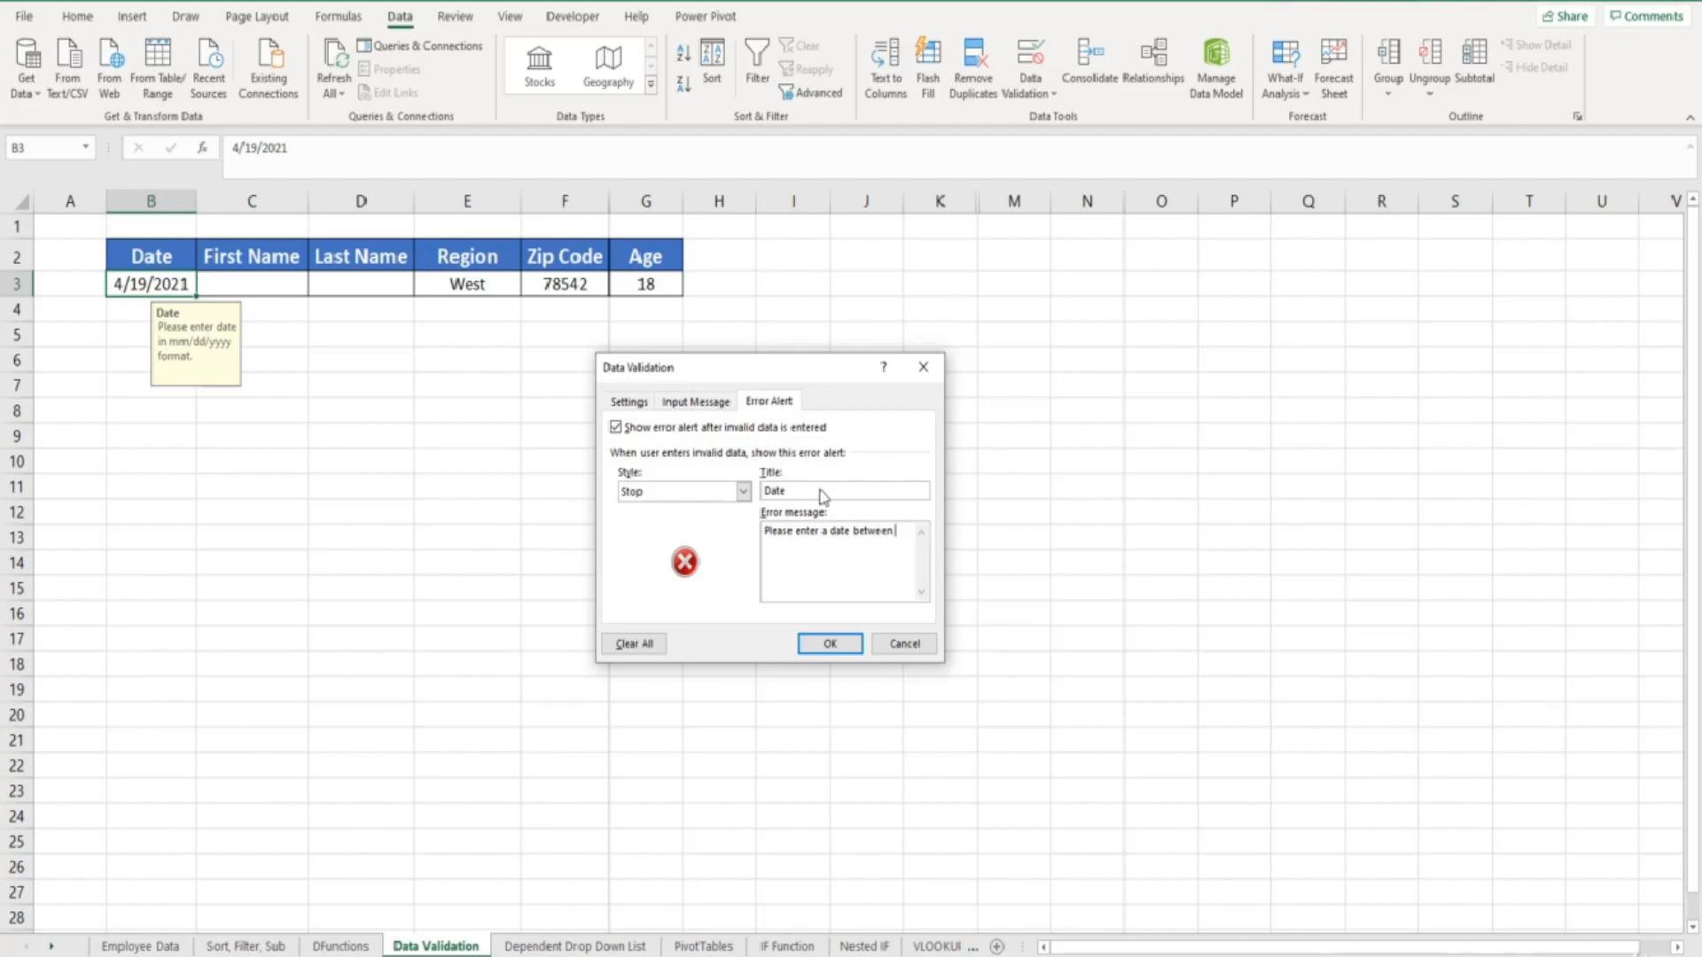
type("1/1/2020-12/31/2021.")
left_click(830, 644)
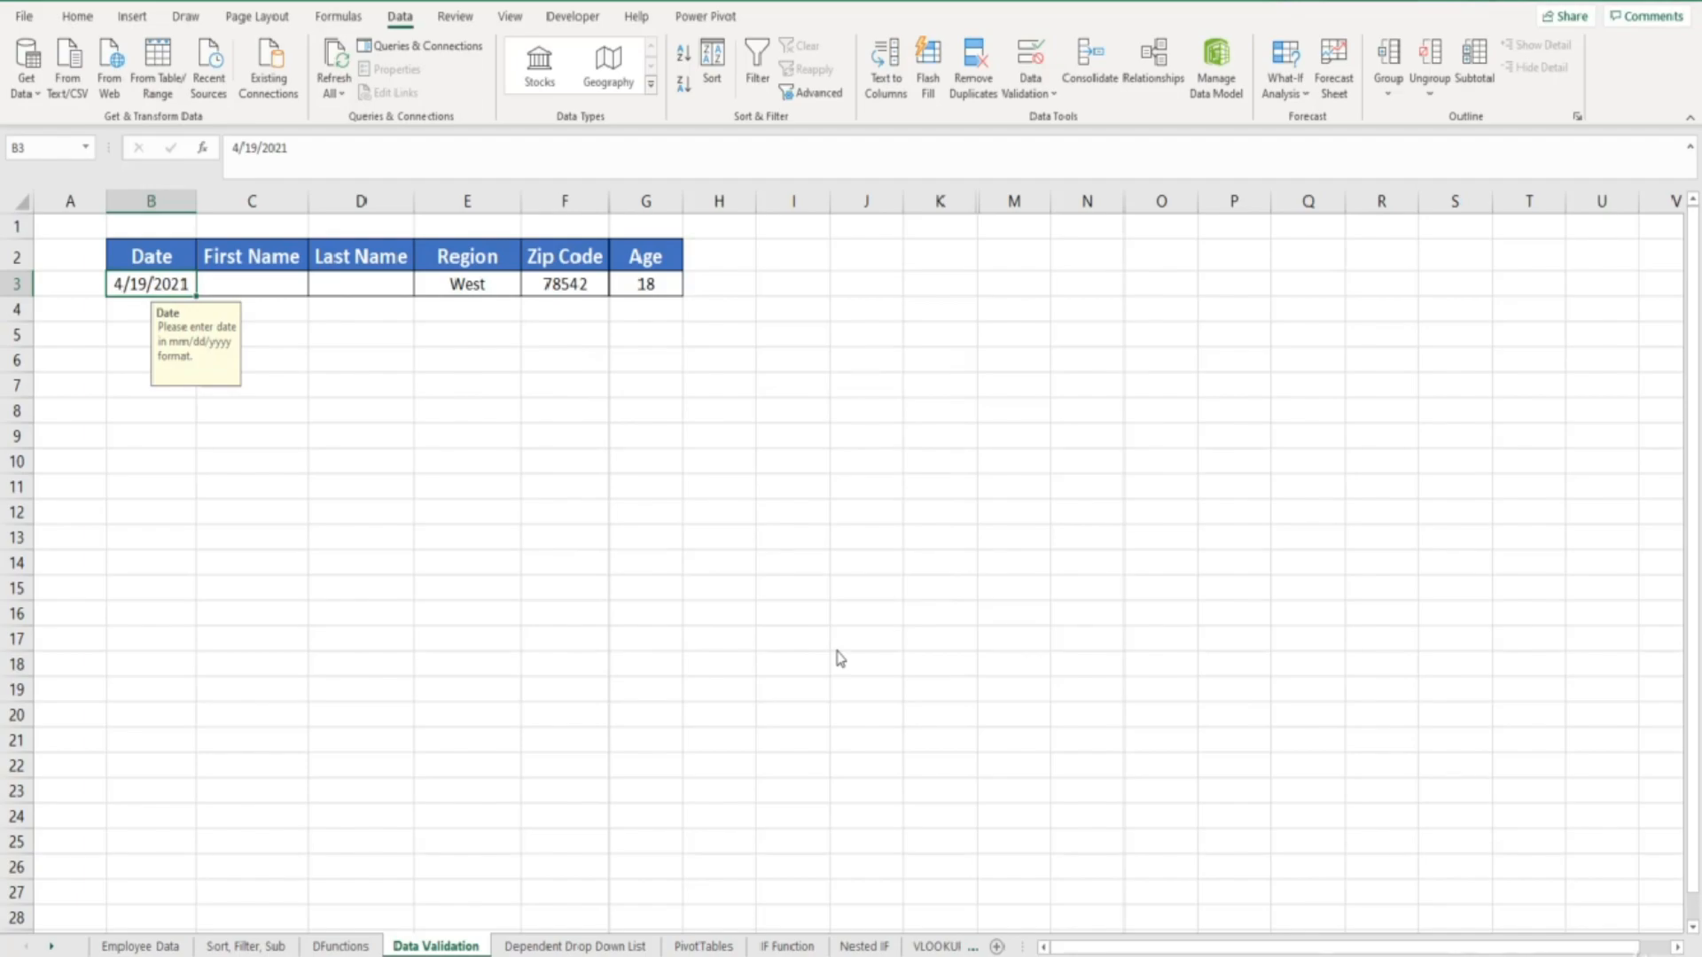
Test the date cell's error alert by entering 8/7/2018 in B3, and cancel the entry
type("8/7/")
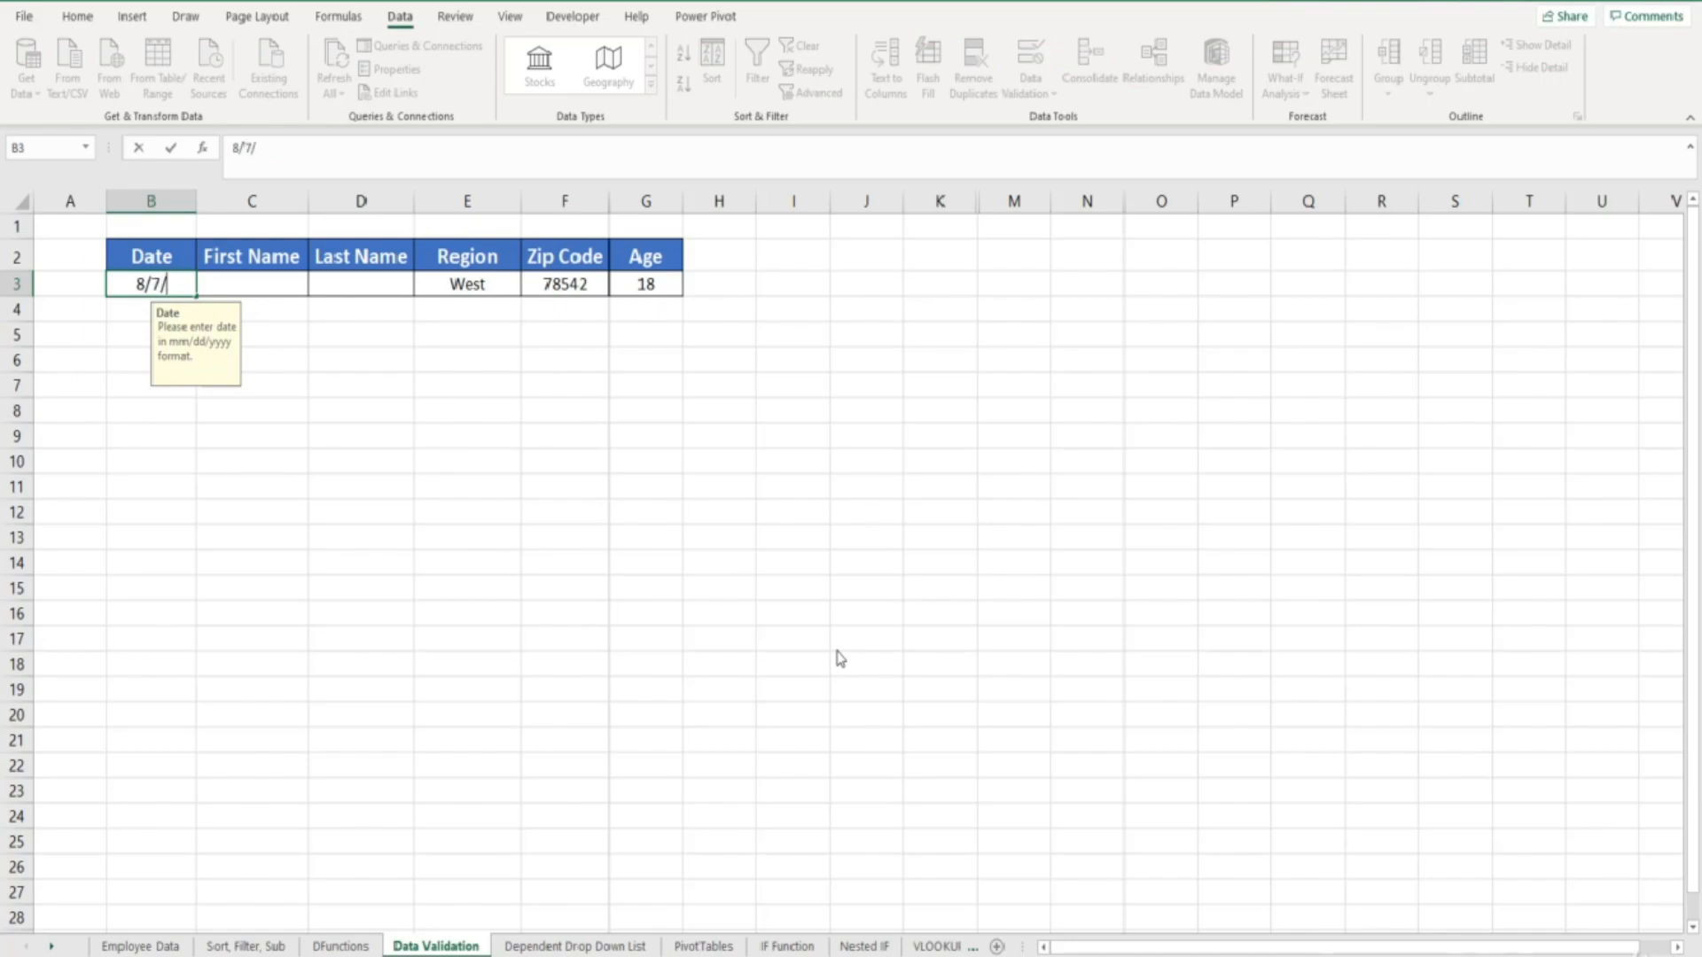
type("018")
key("Return")
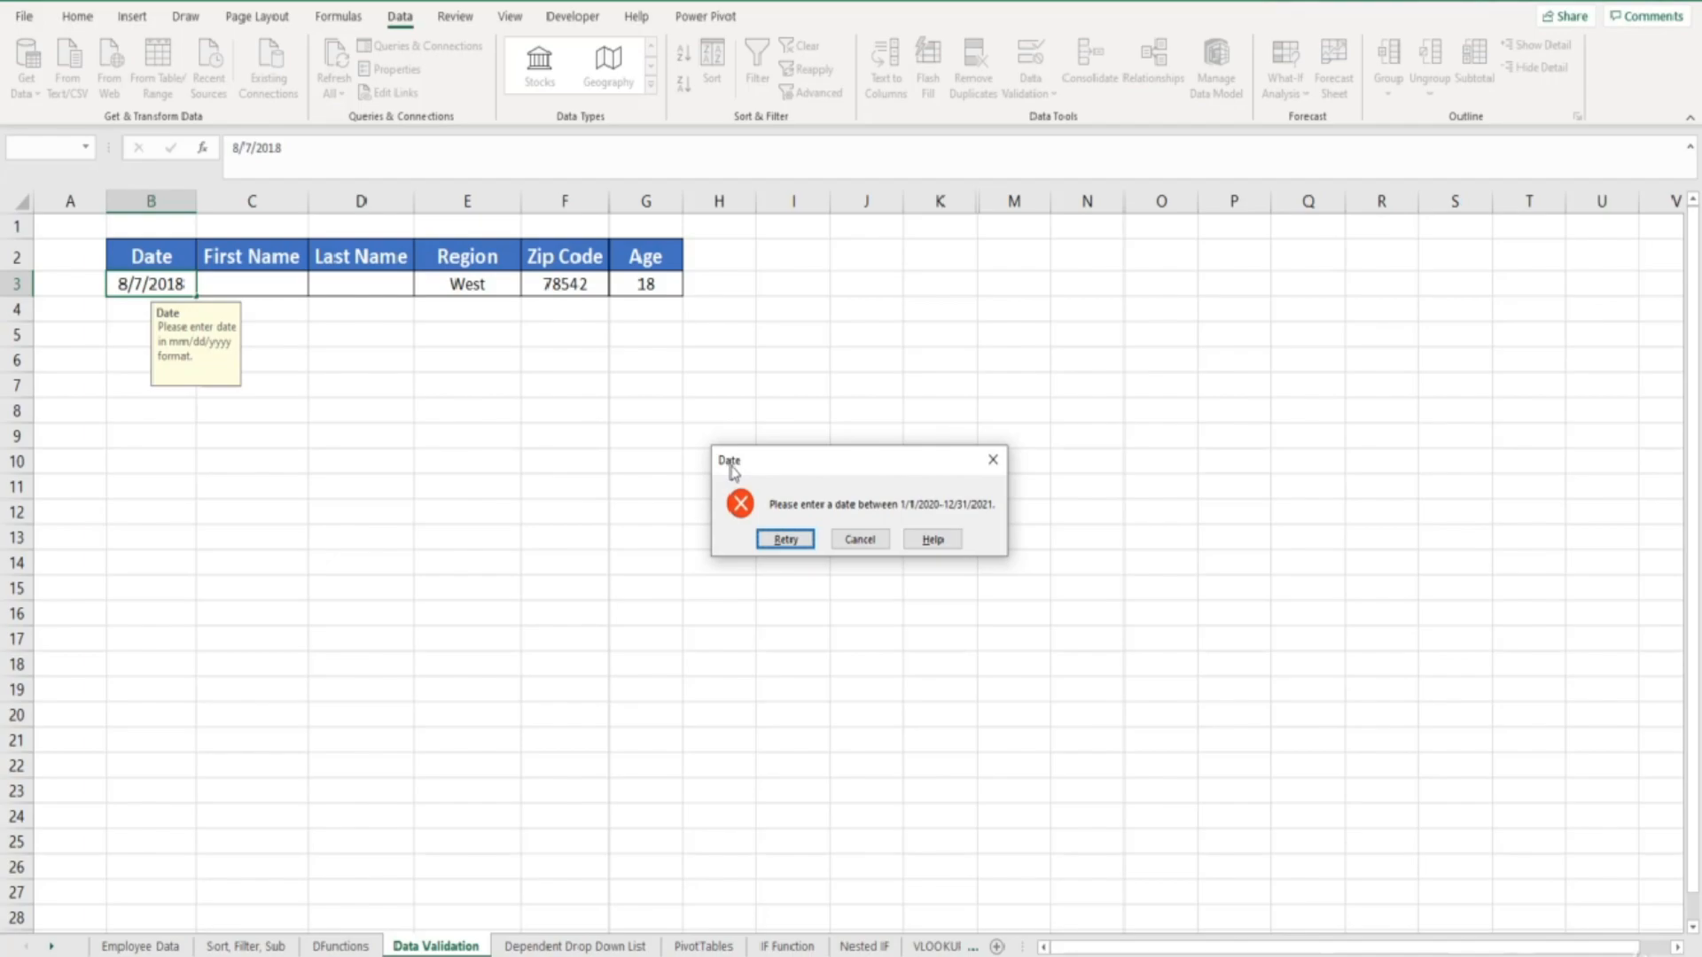
left_click(859, 540)
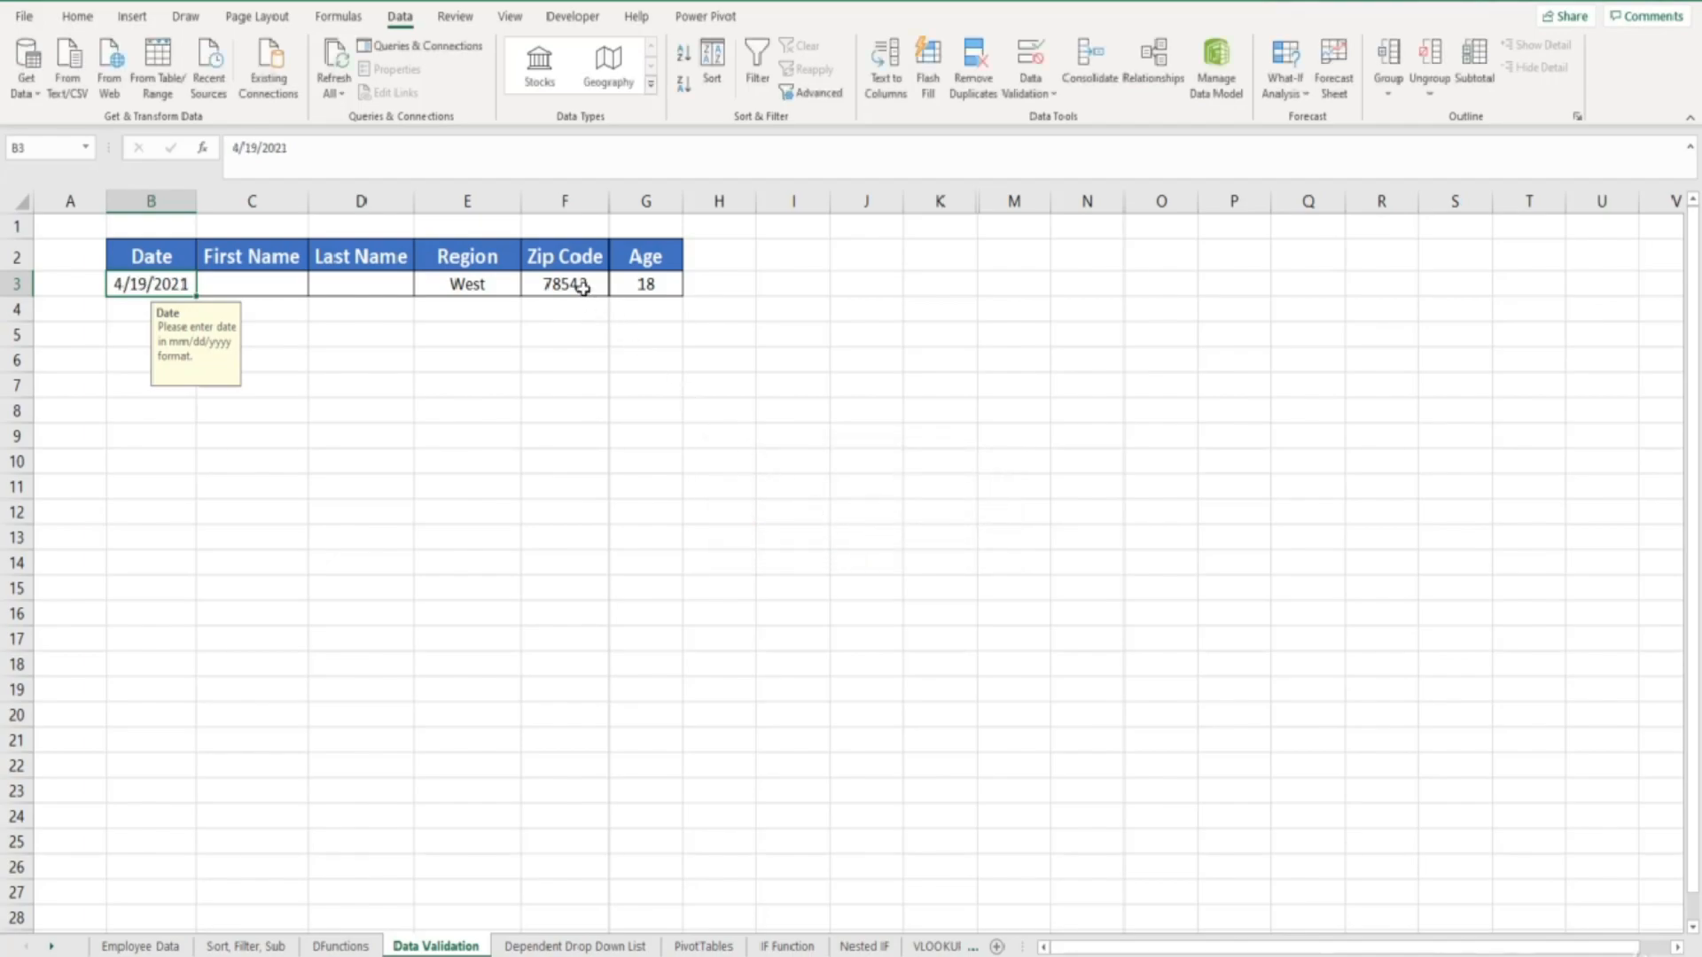
Add a validation error alert to zip code cell F3 with title "Zip Code" and message "Please enter a 5 digit zip code."
left_click(583, 286)
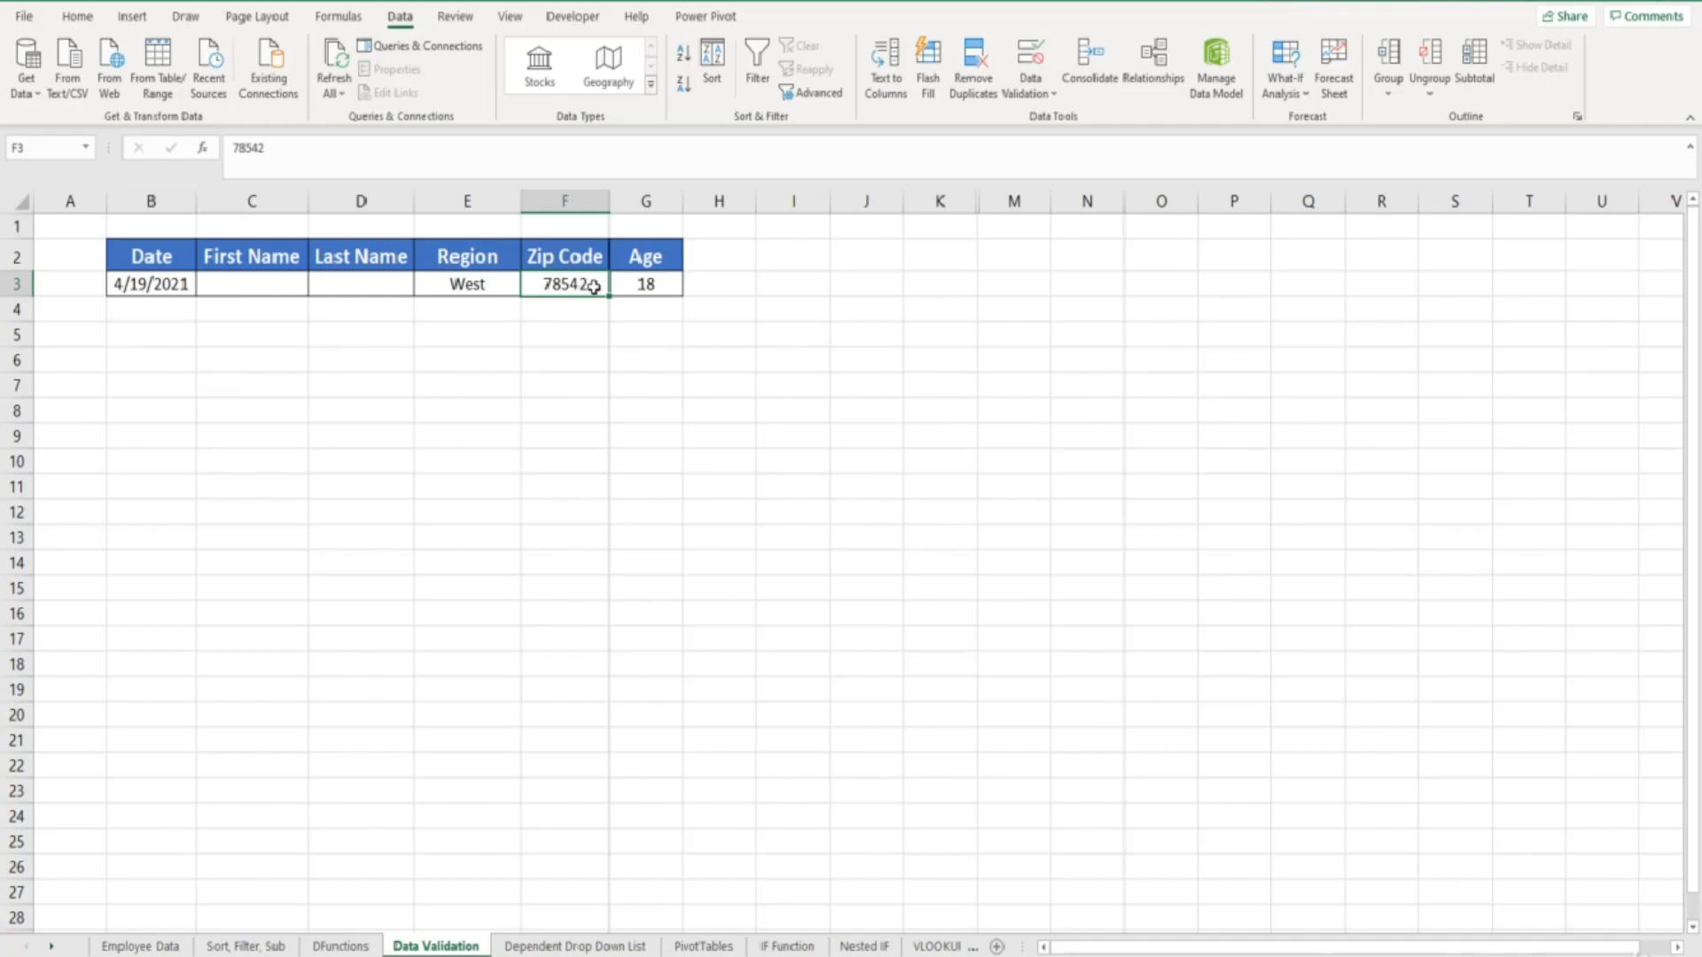
left_click(1030, 60)
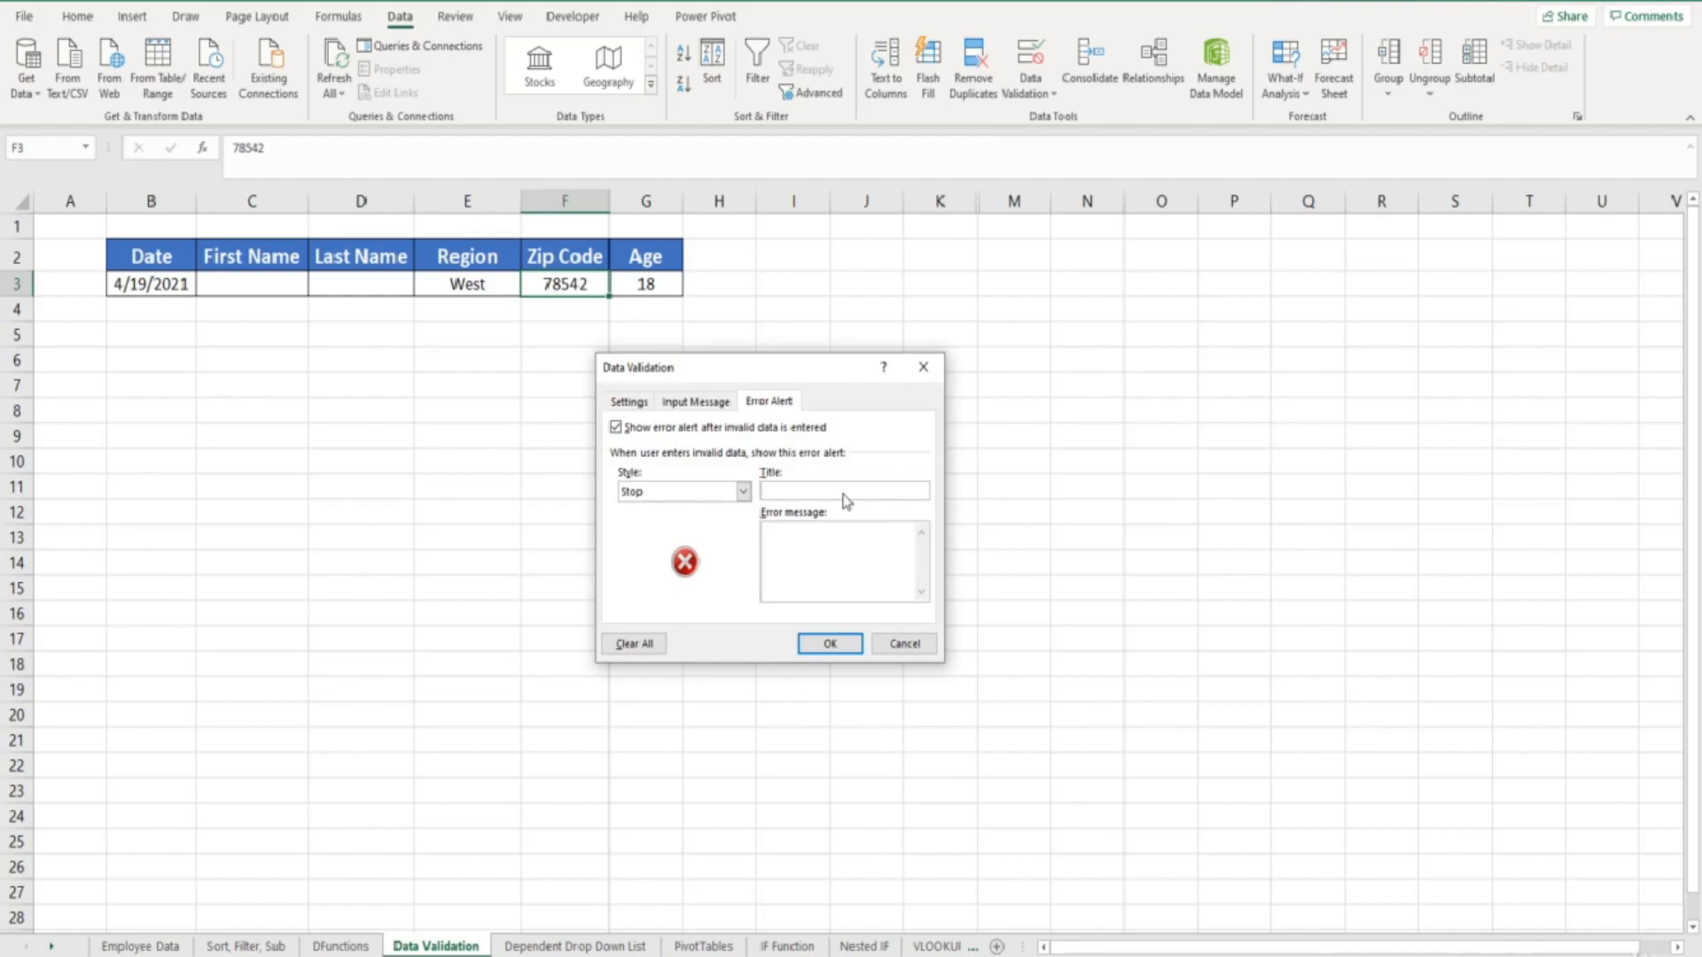
type("Zip Code")
type("Please enter ")
type("a 5 digit ")
type("zip code")
type(".")
left_click(837, 642)
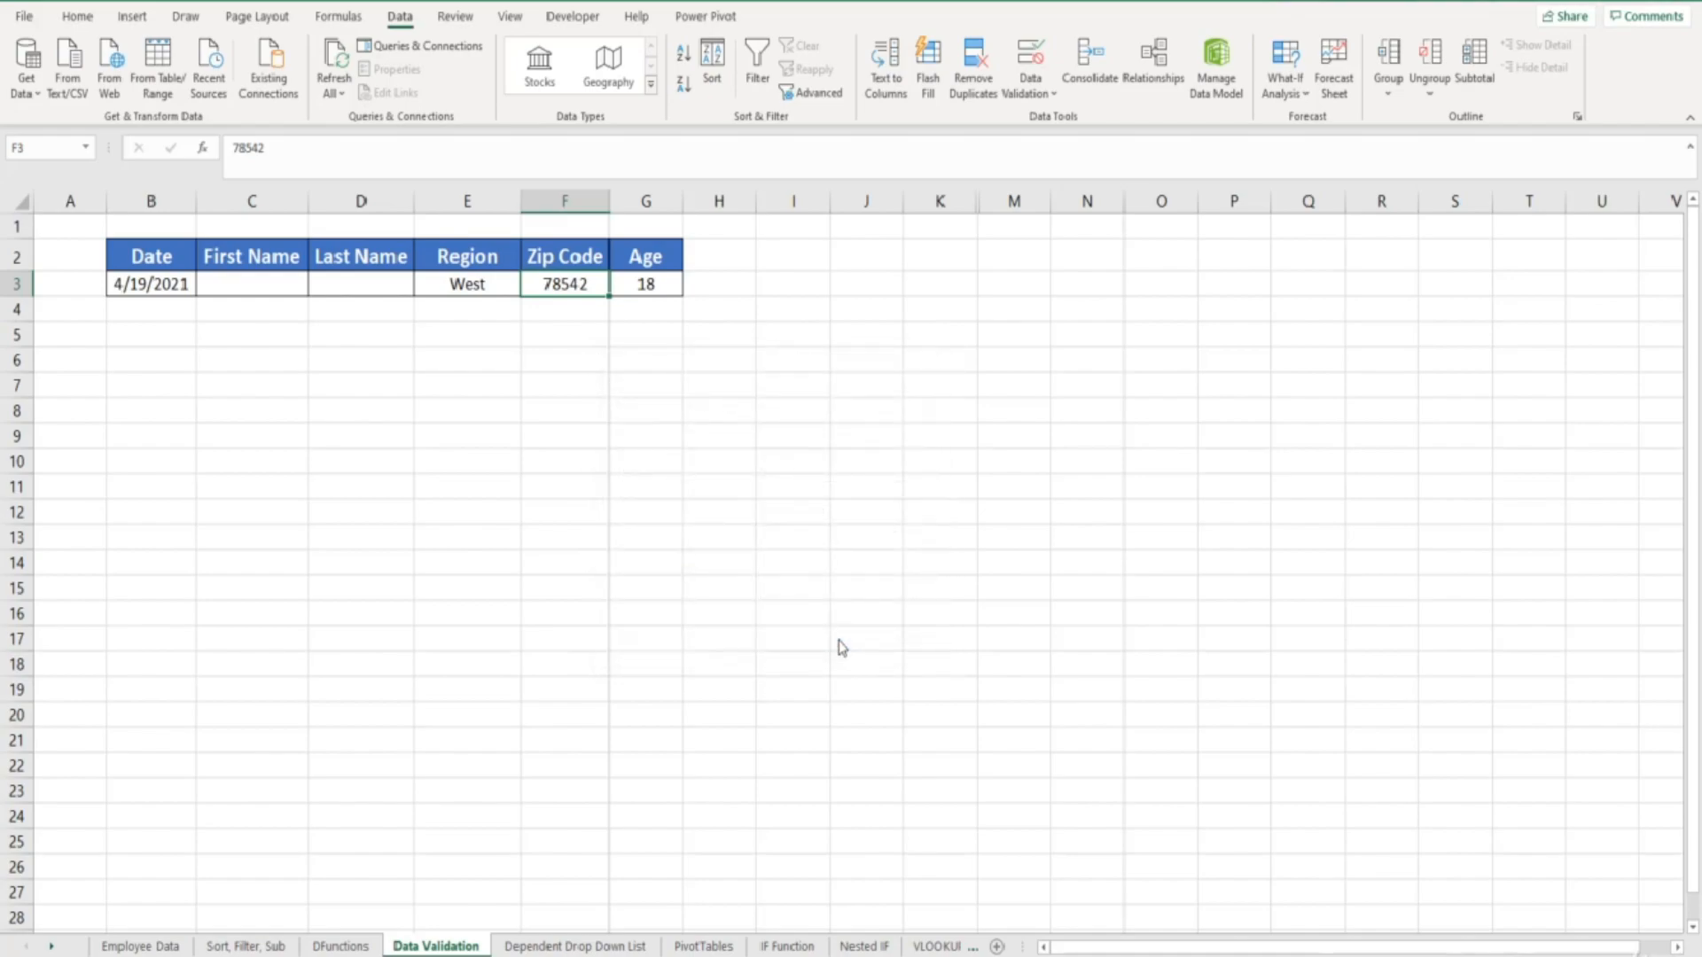
Test the zip code alert by entering 78459-4444 in cell F3, and retry with 78459
type("78459")
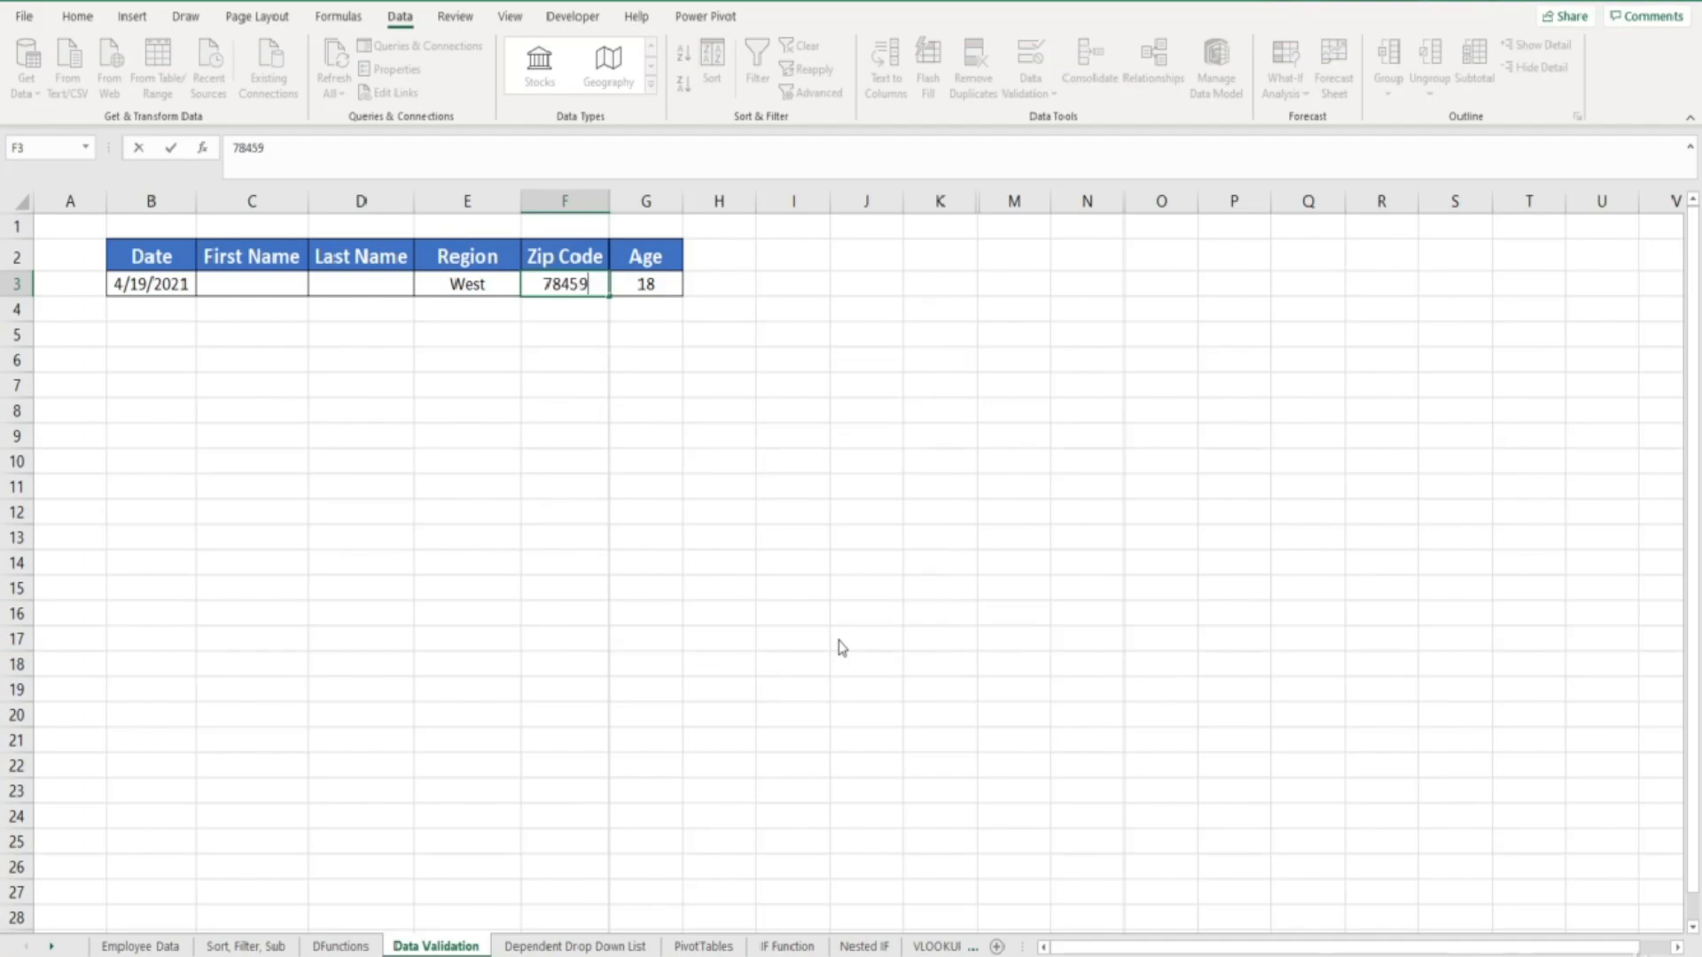
type("-4444")
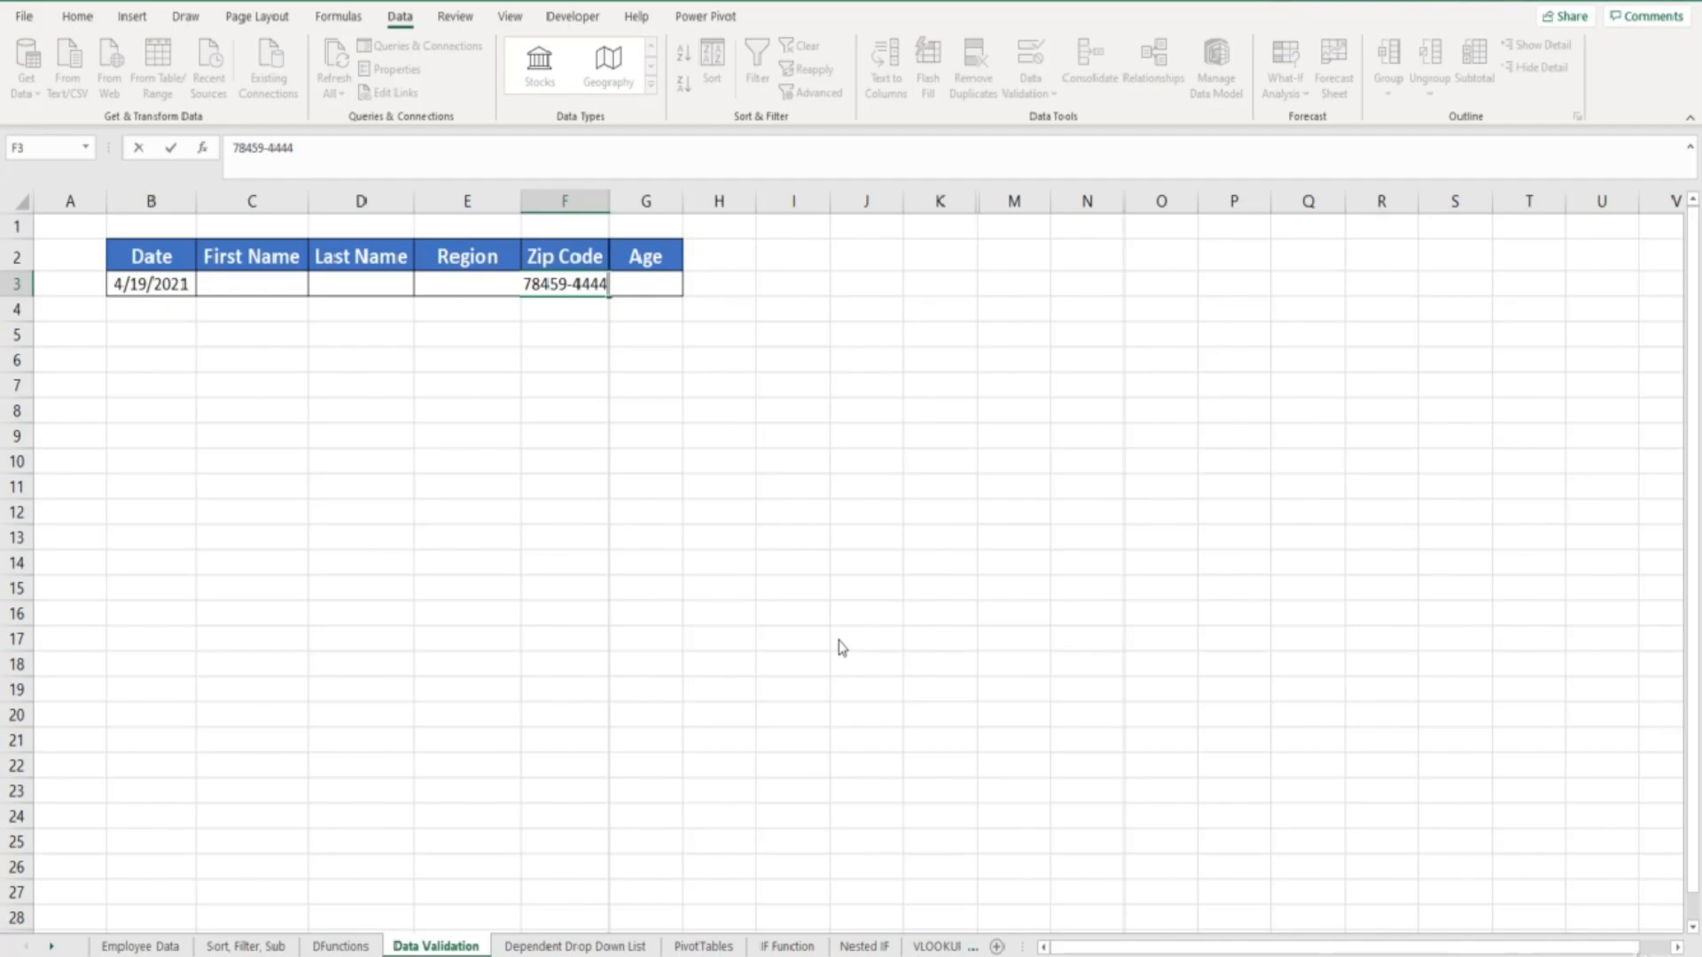
key("Return")
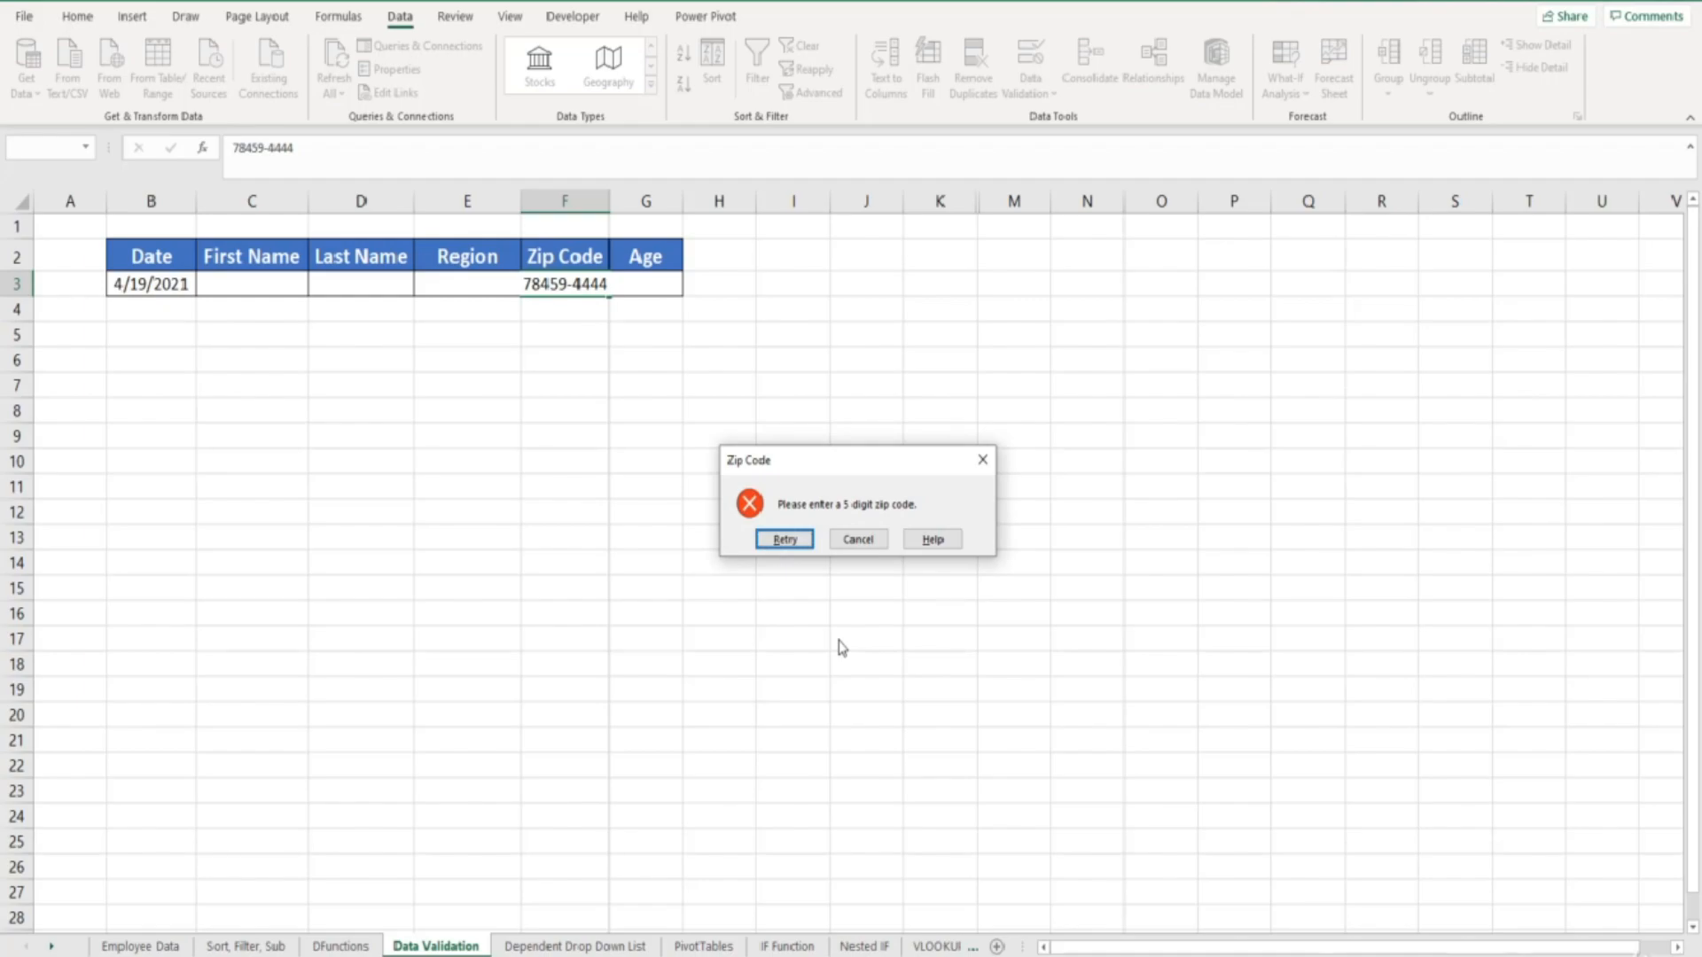
left_click(785, 540)
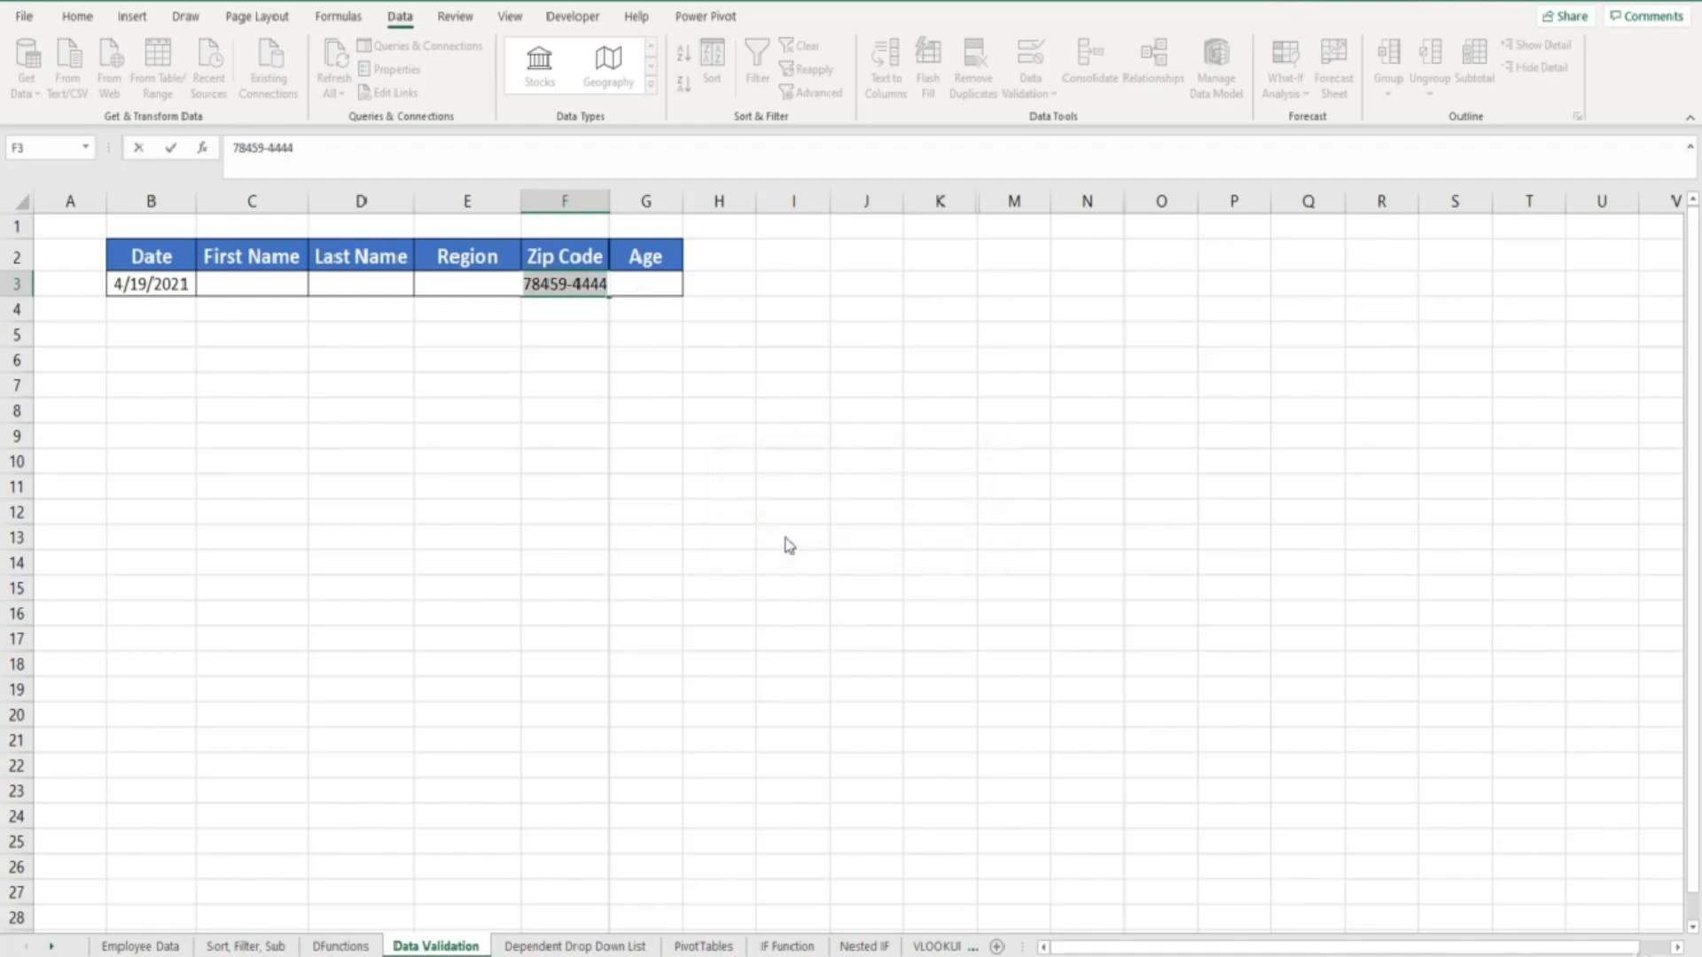
type("78459")
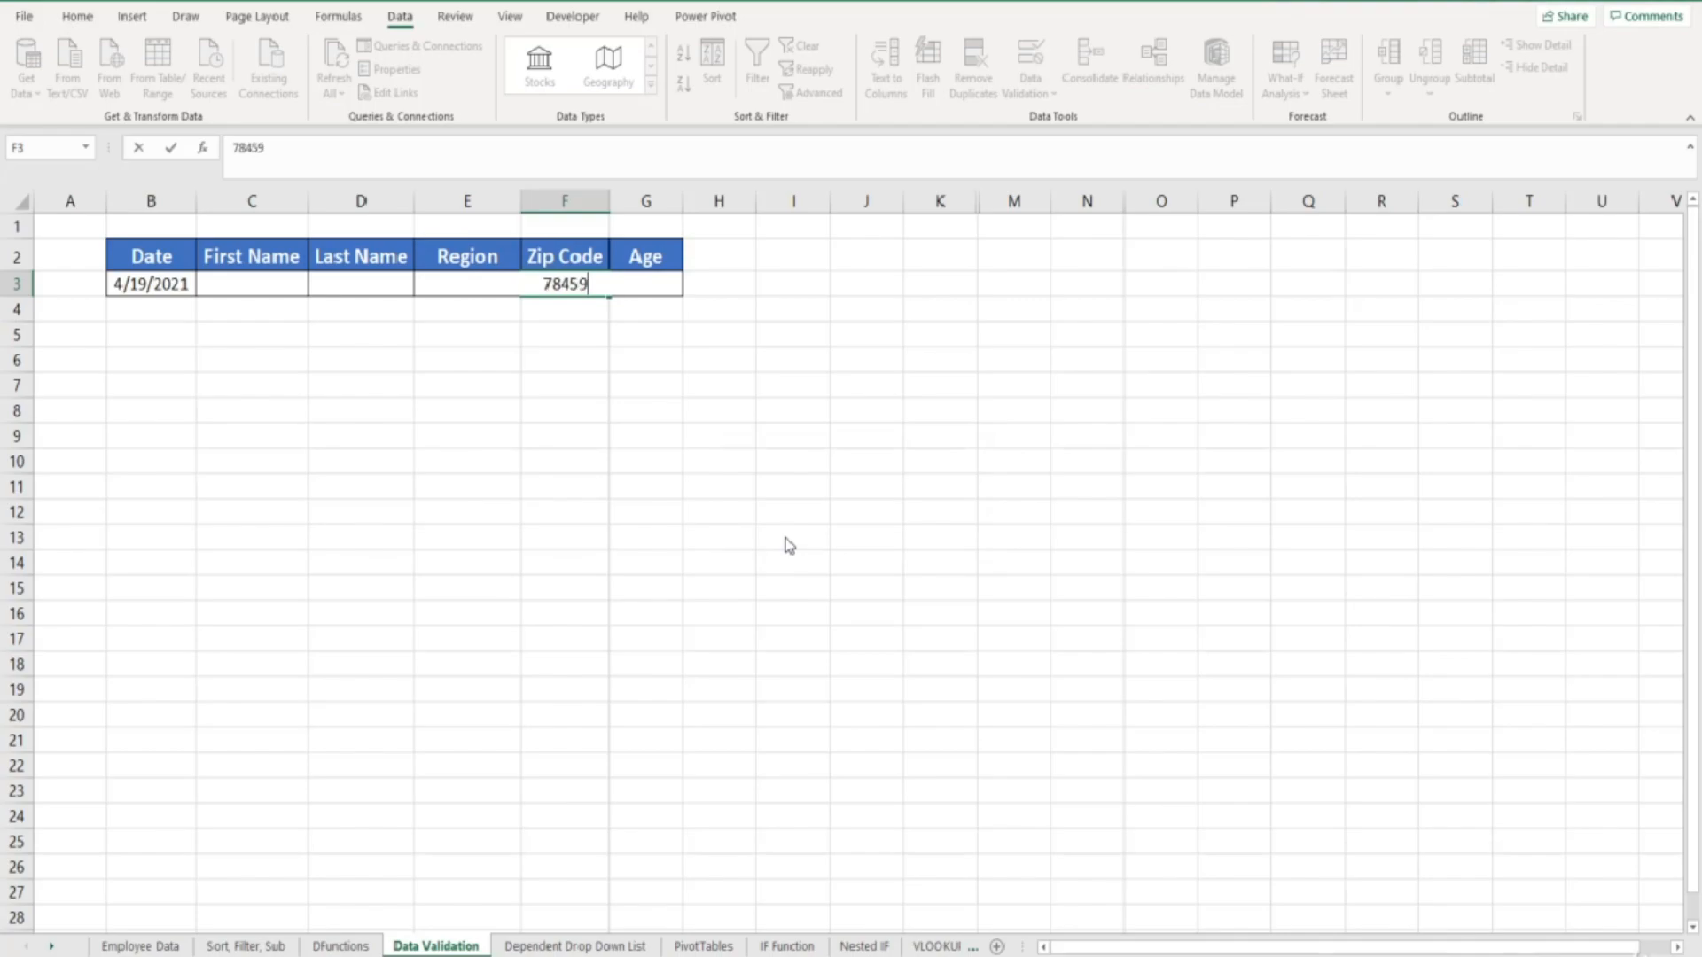
key("Return")
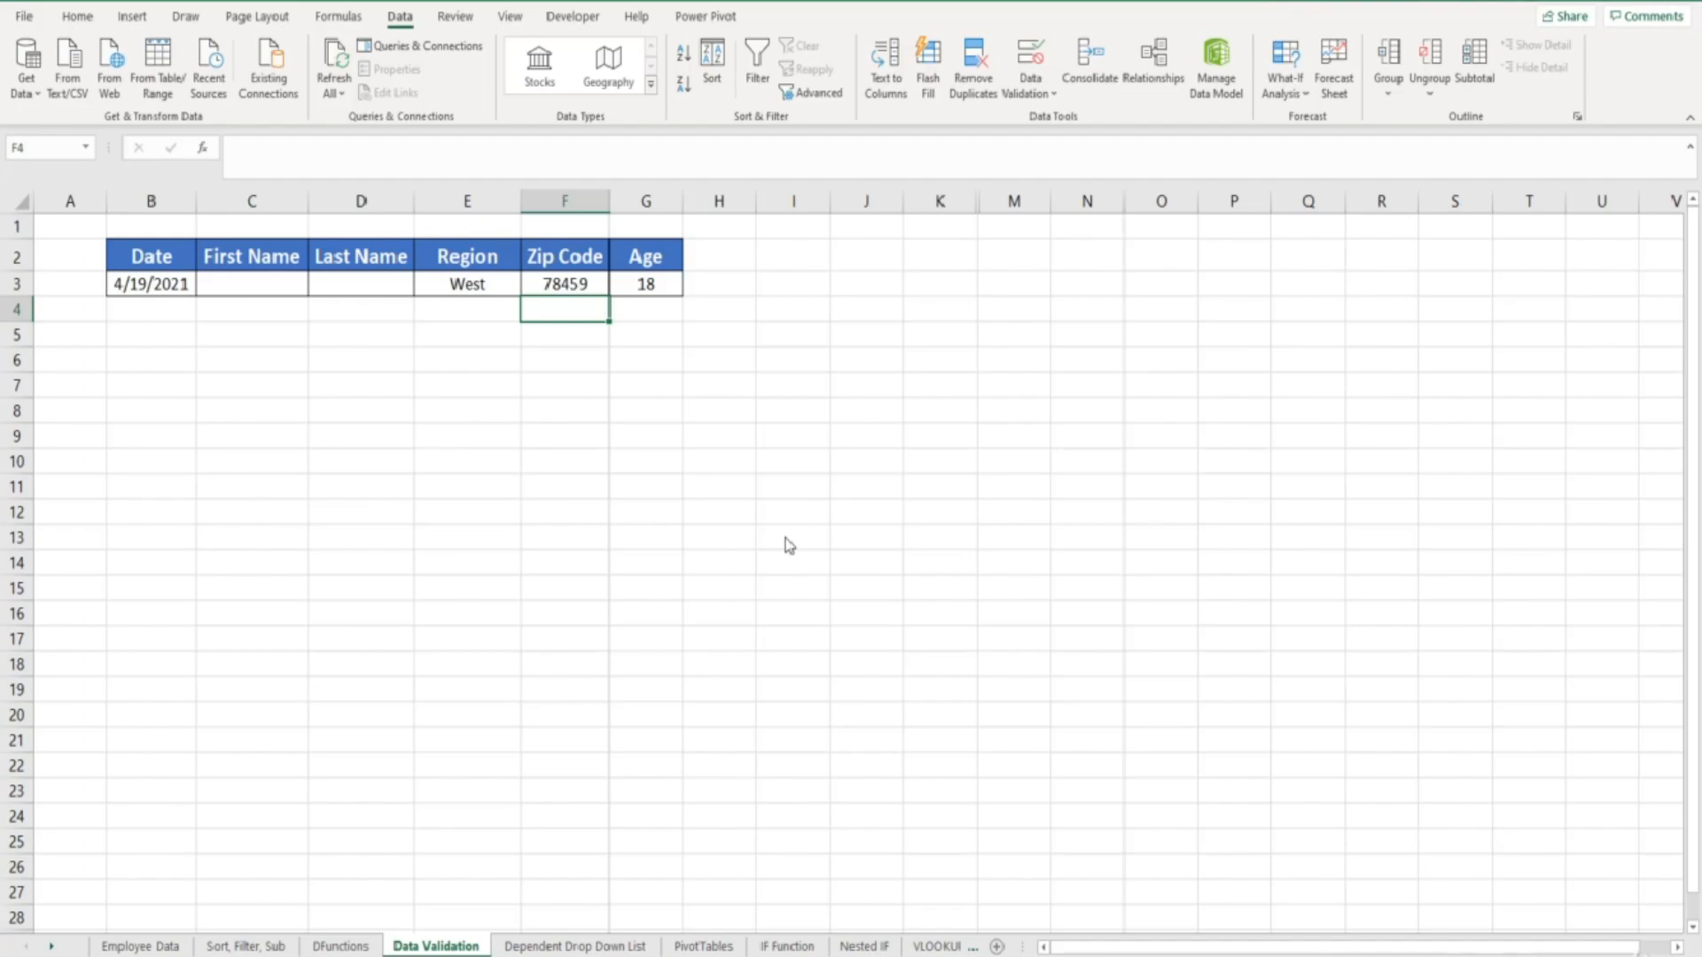
Add a Warning-style validation alert to age cell G3 with title "Age" and message "Age should be greater than or equal to 18."
left_click(663, 285)
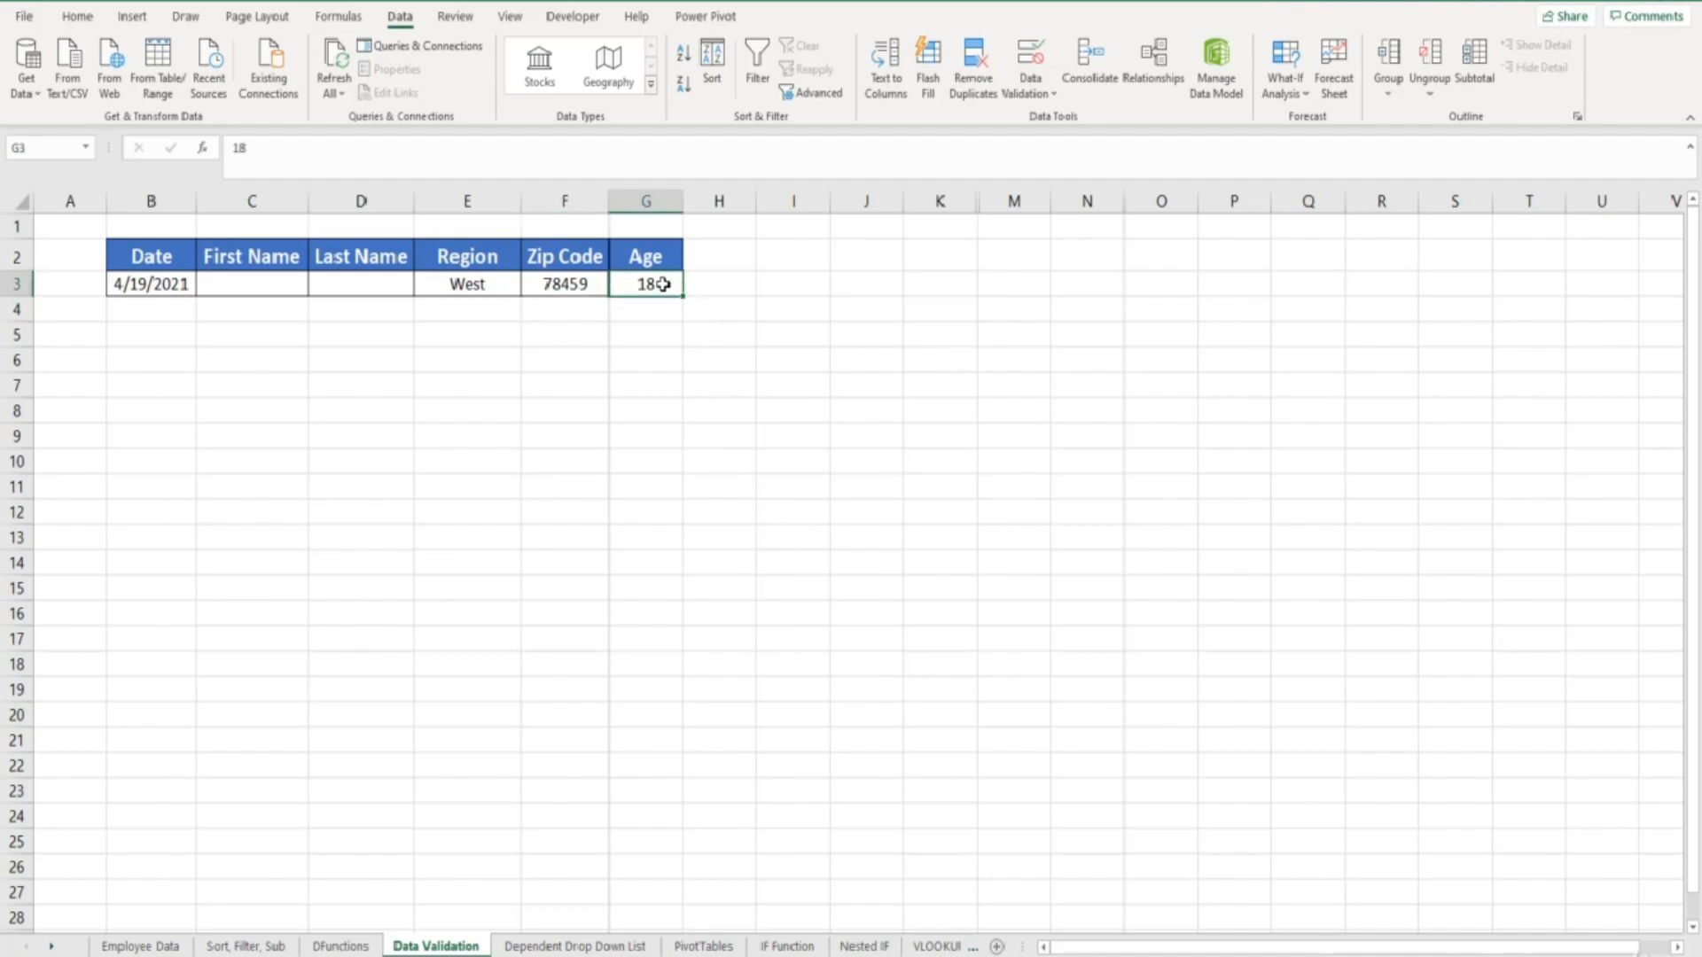
left_click(1030, 55)
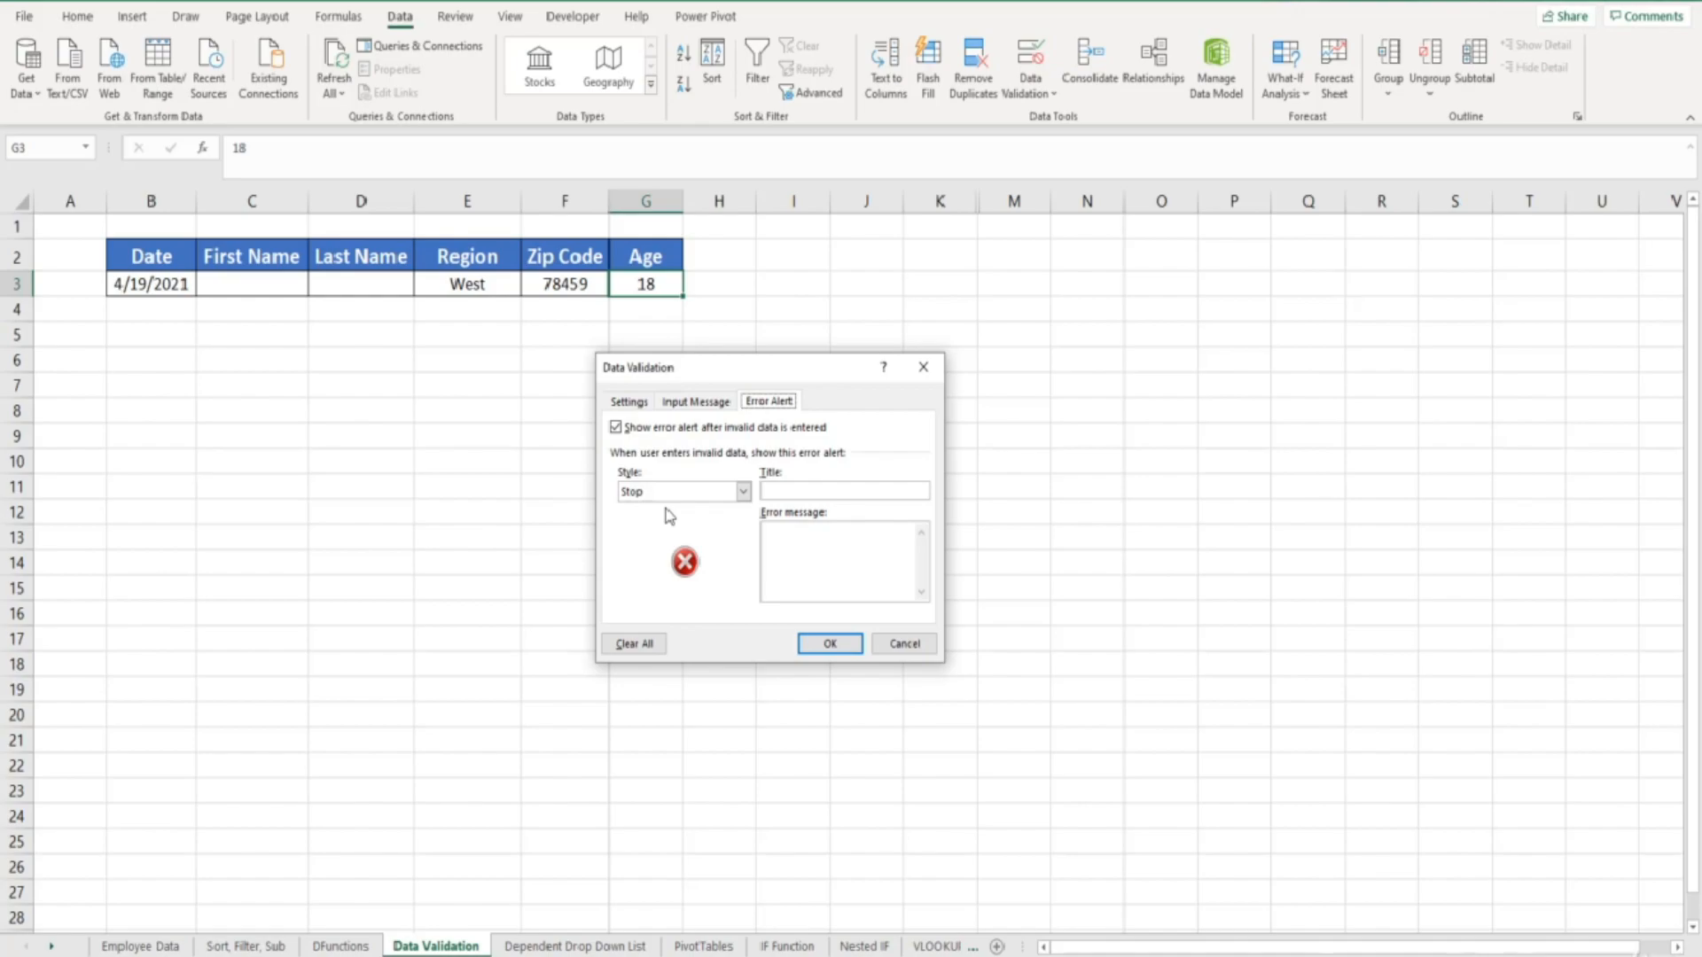
left_click(743, 494)
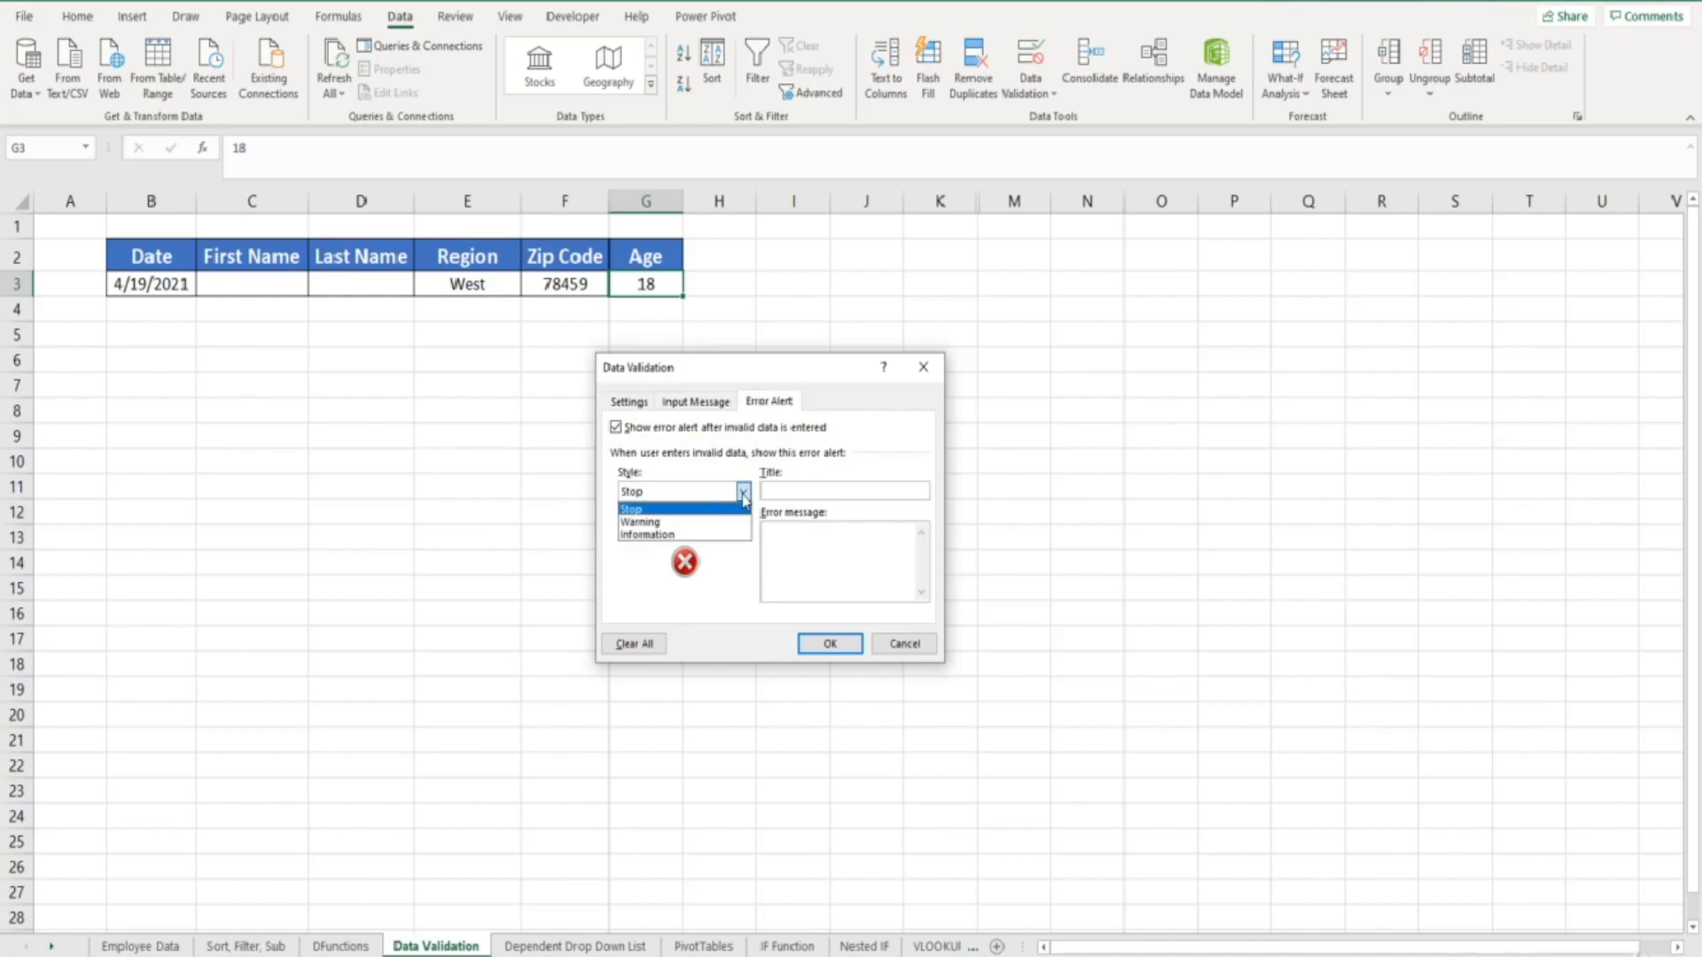
left_click(714, 523)
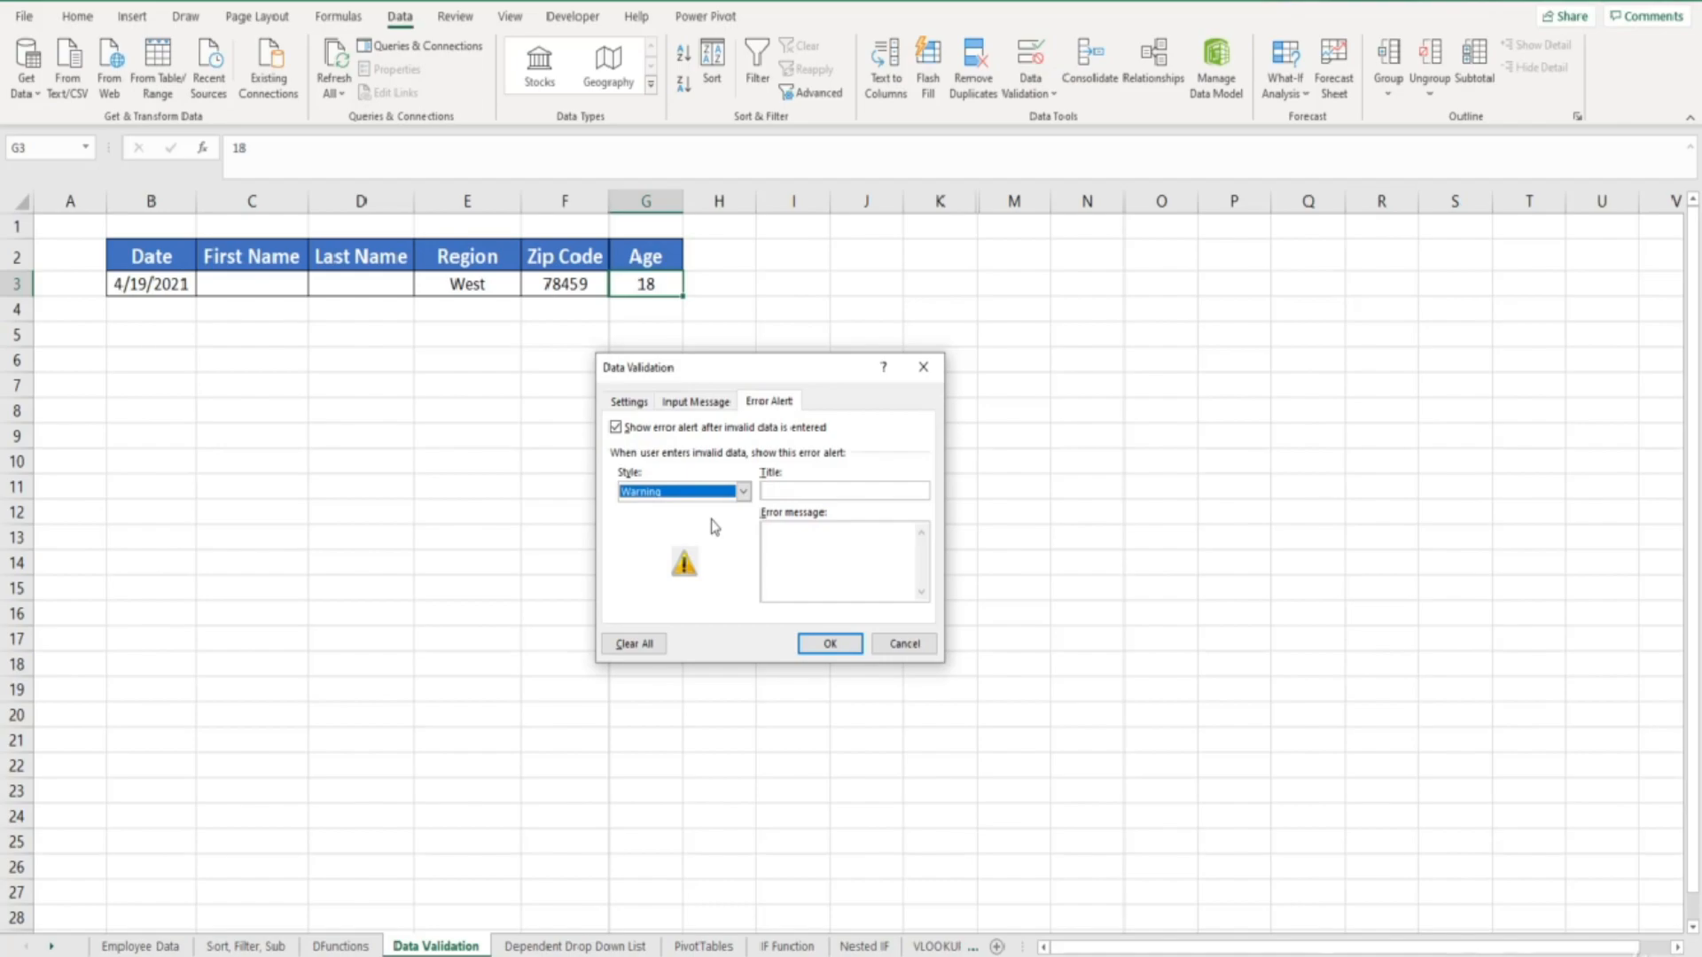
left_click(770, 493)
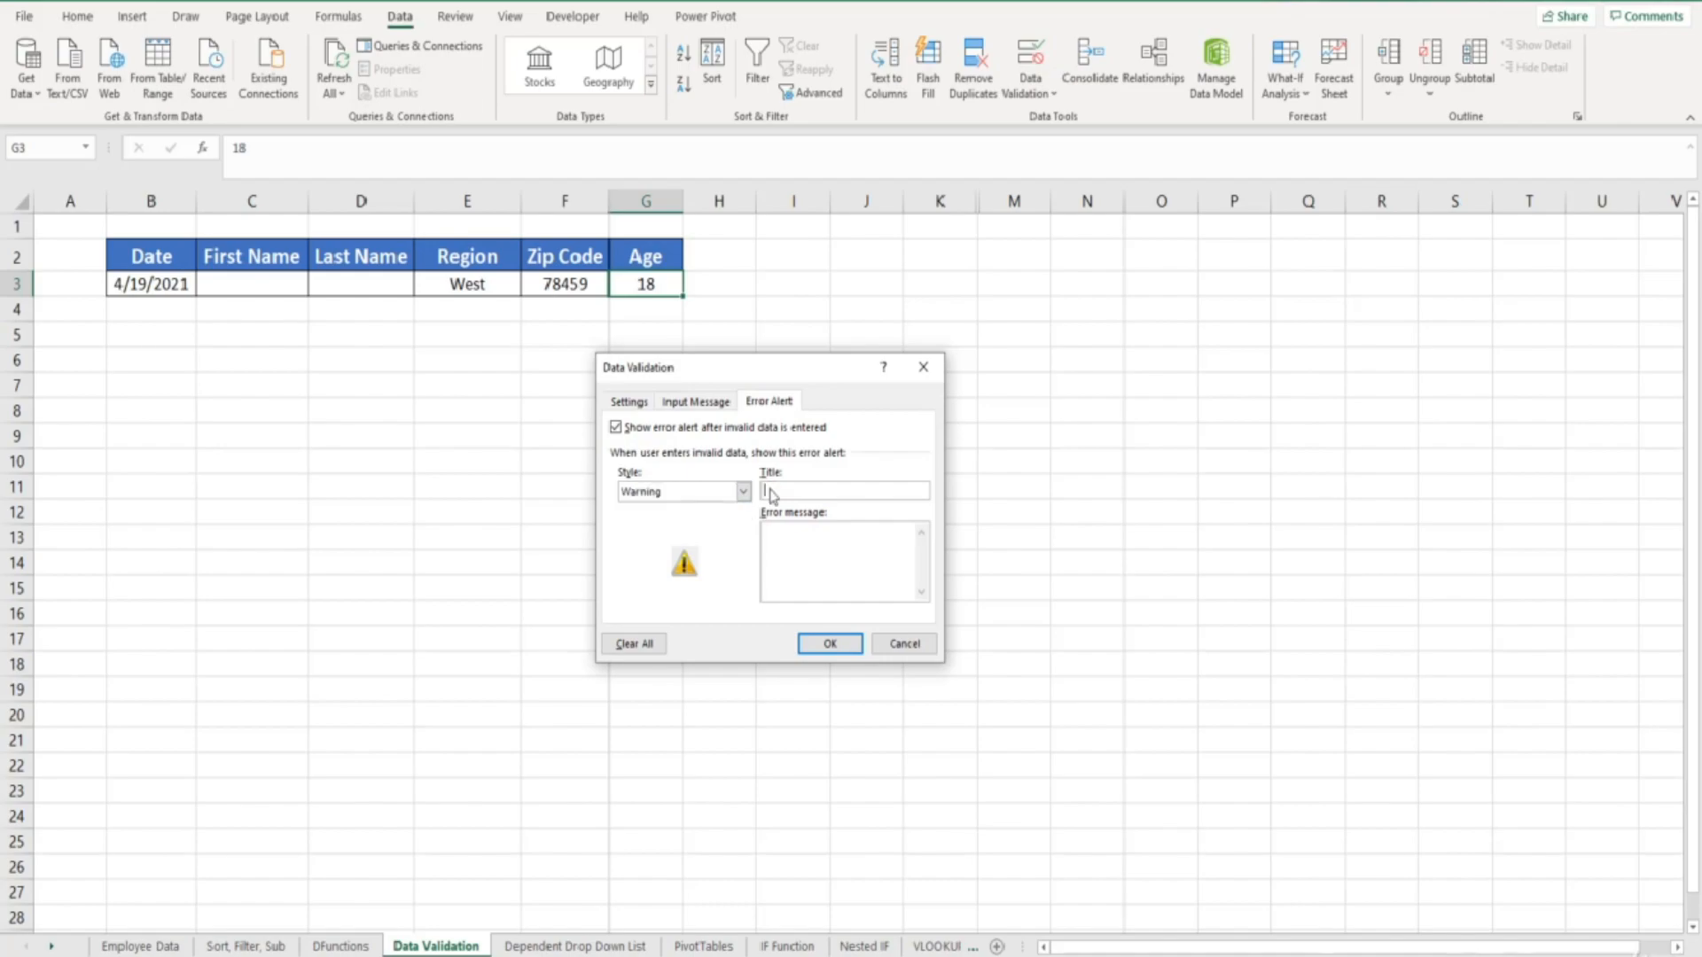
type("Age")
key("Tab")
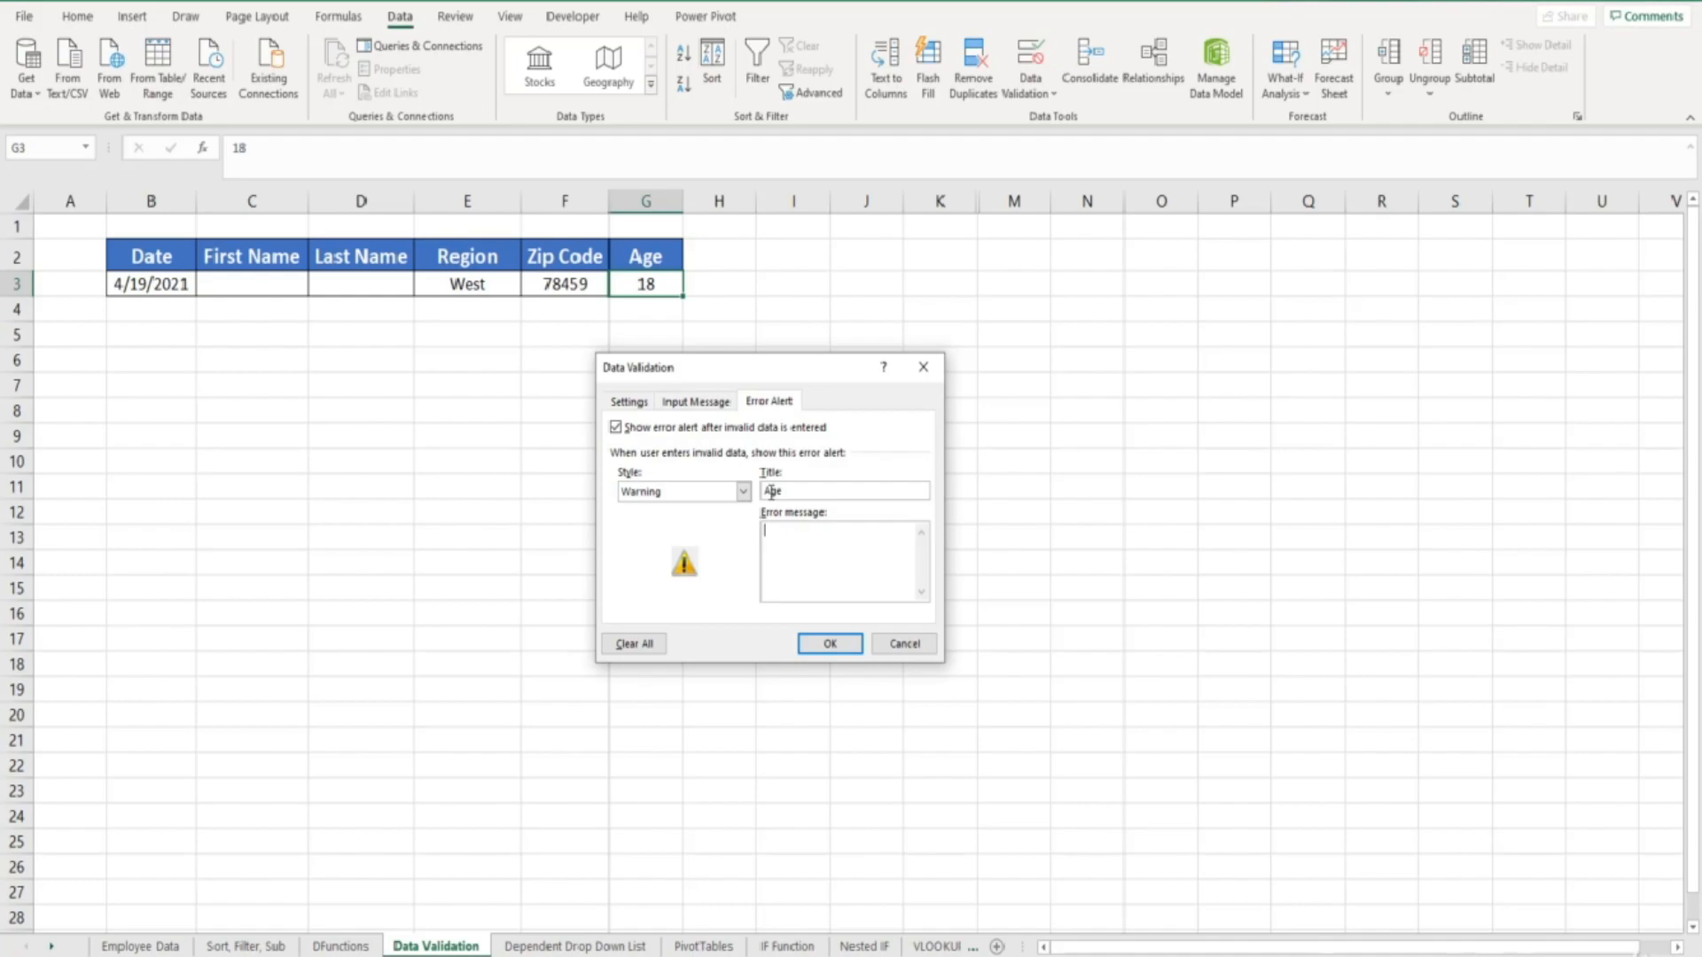
type("Age shouldf=")
key("BackSpace")
key("BackSpace")
type("be greater than 0")
type("r equal to 18.")
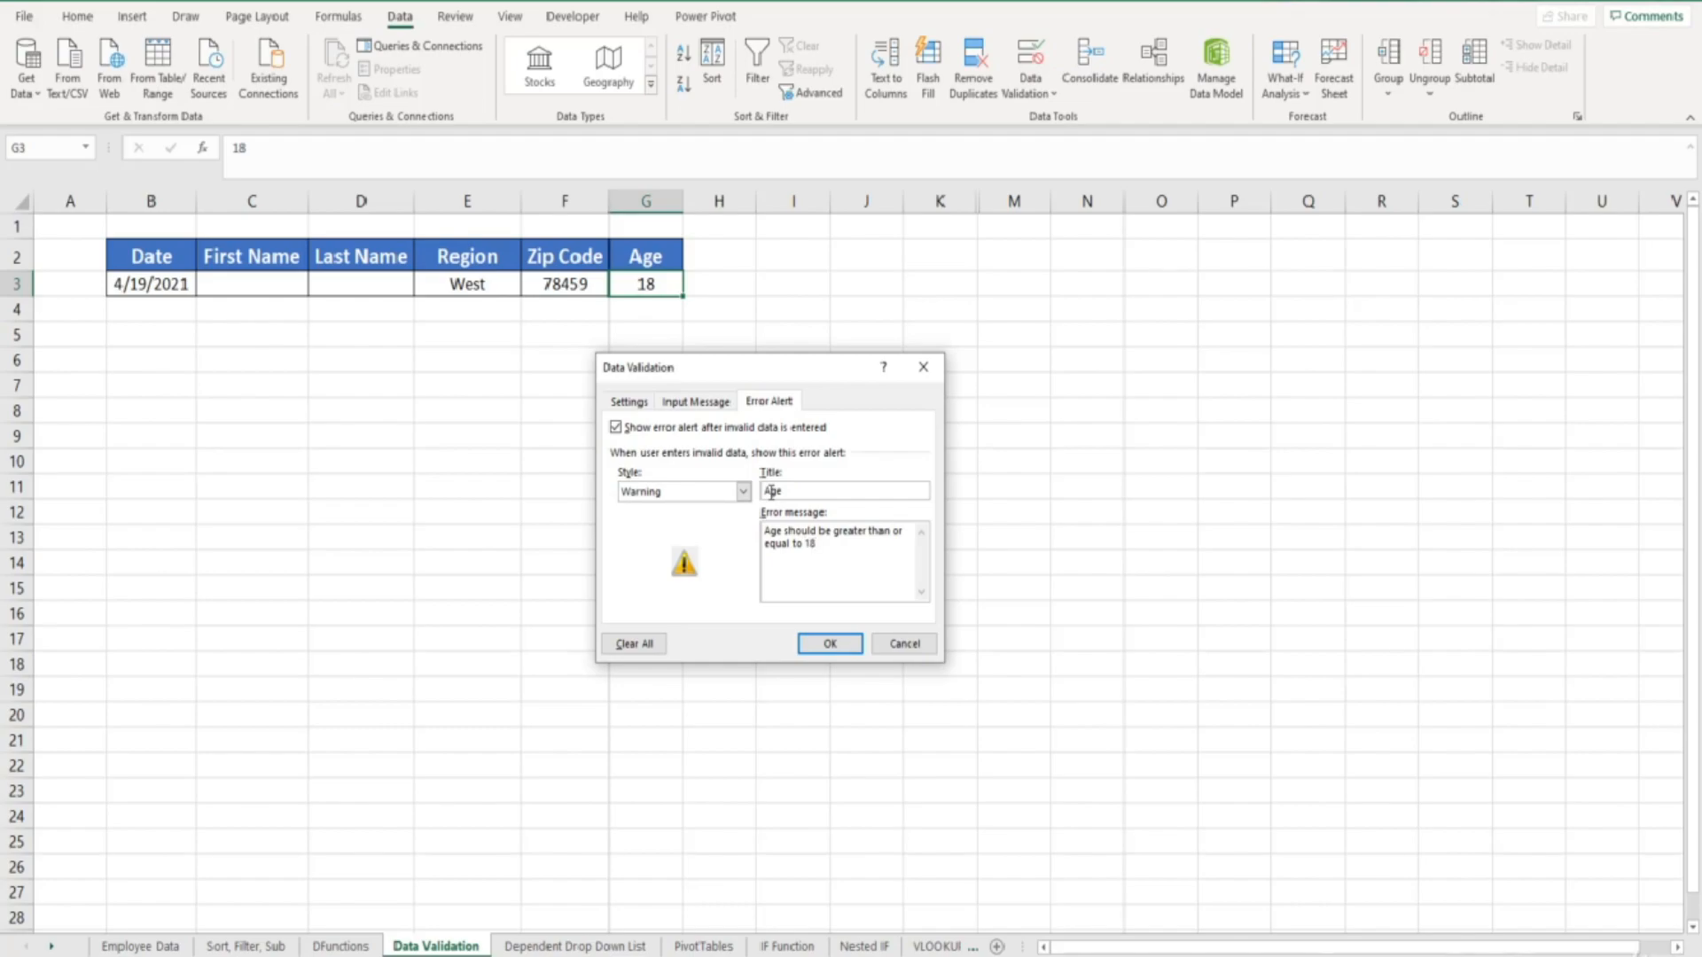
left_click(828, 642)
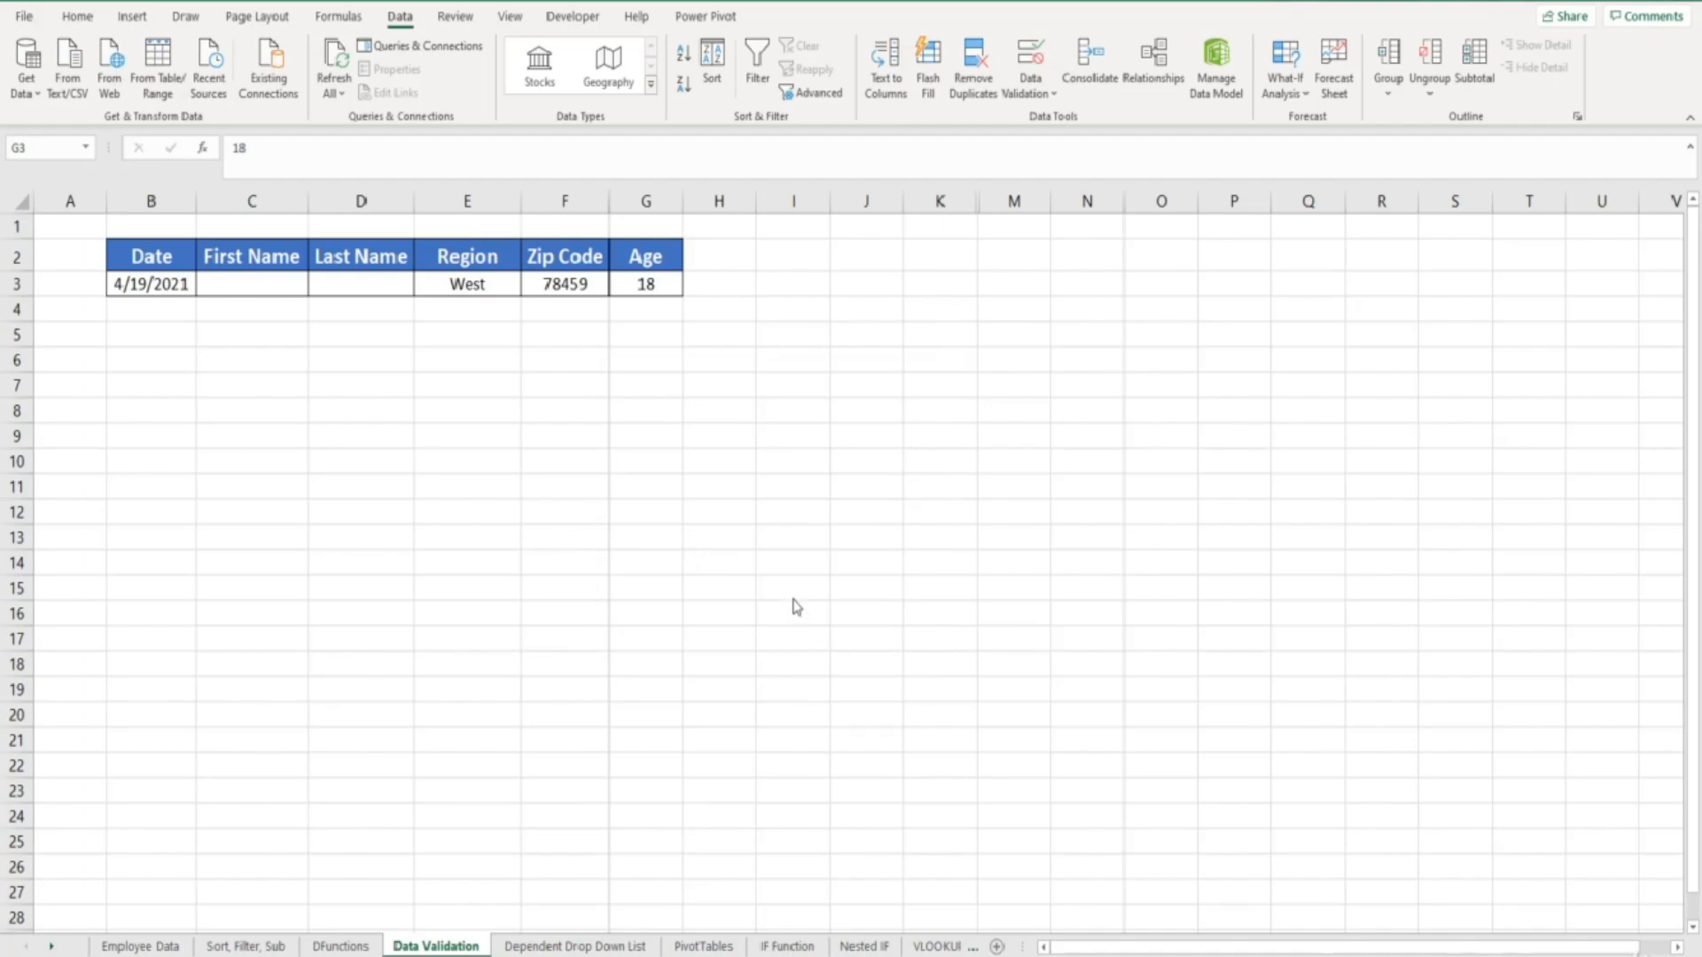
Enter 16 as the age in cell G3 and choose to continue despite the warning
left_click(664, 285)
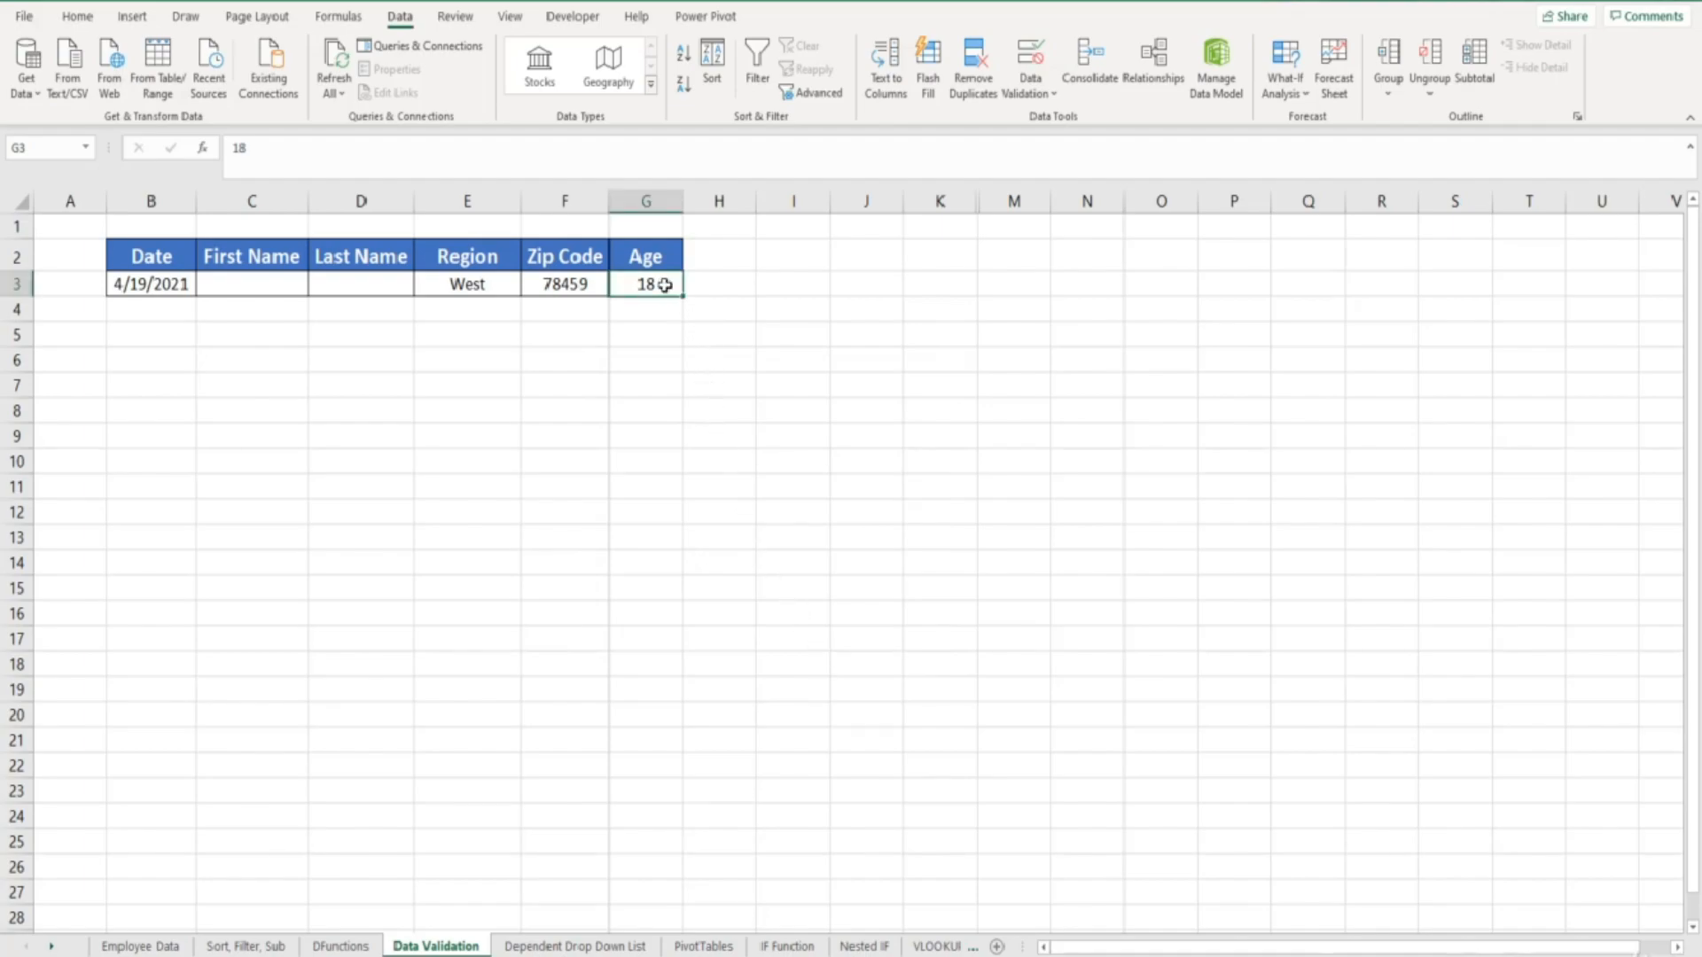
type("16")
key("Return")
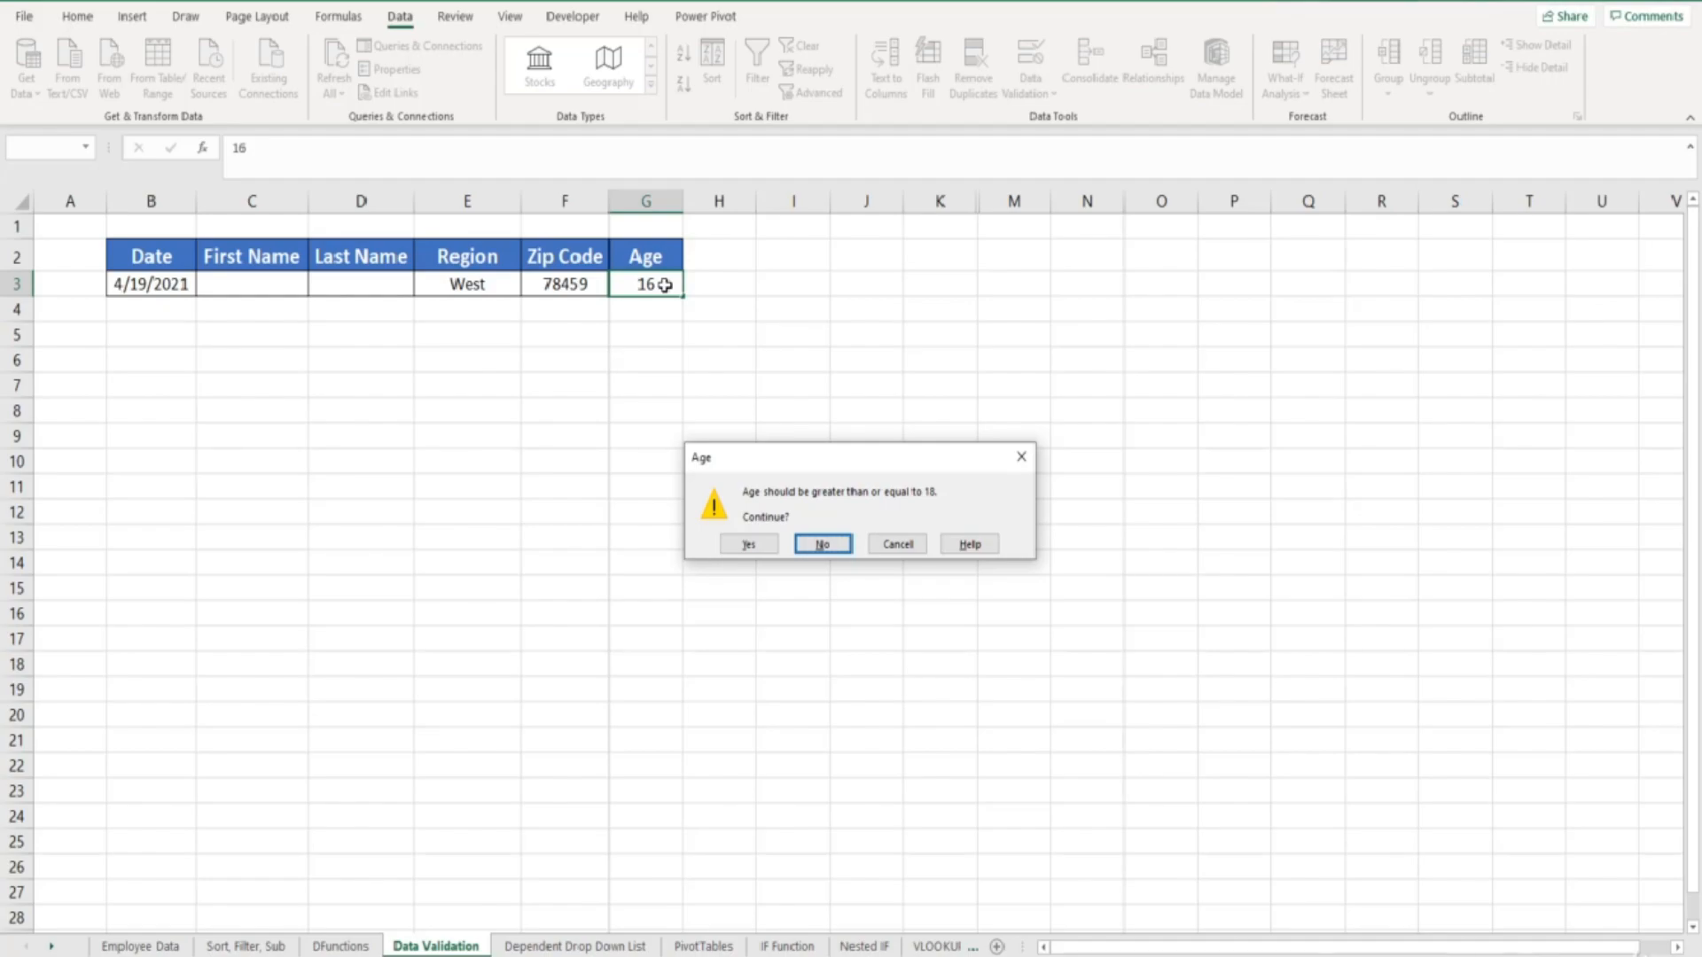
left_click(746, 546)
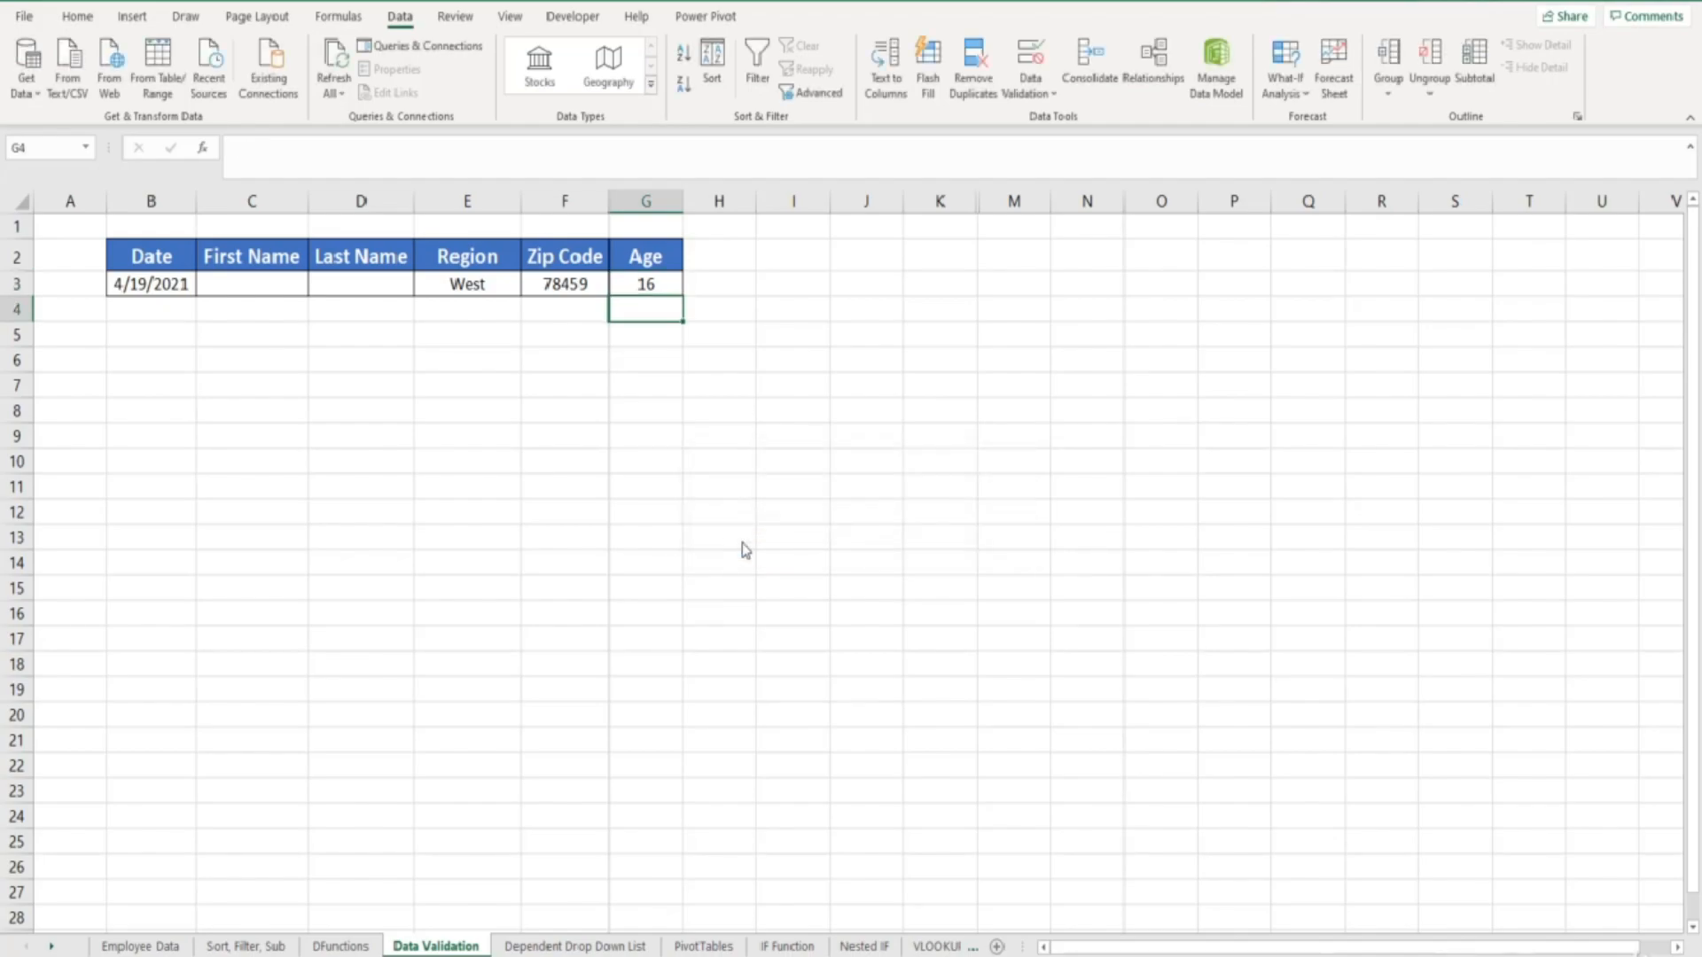